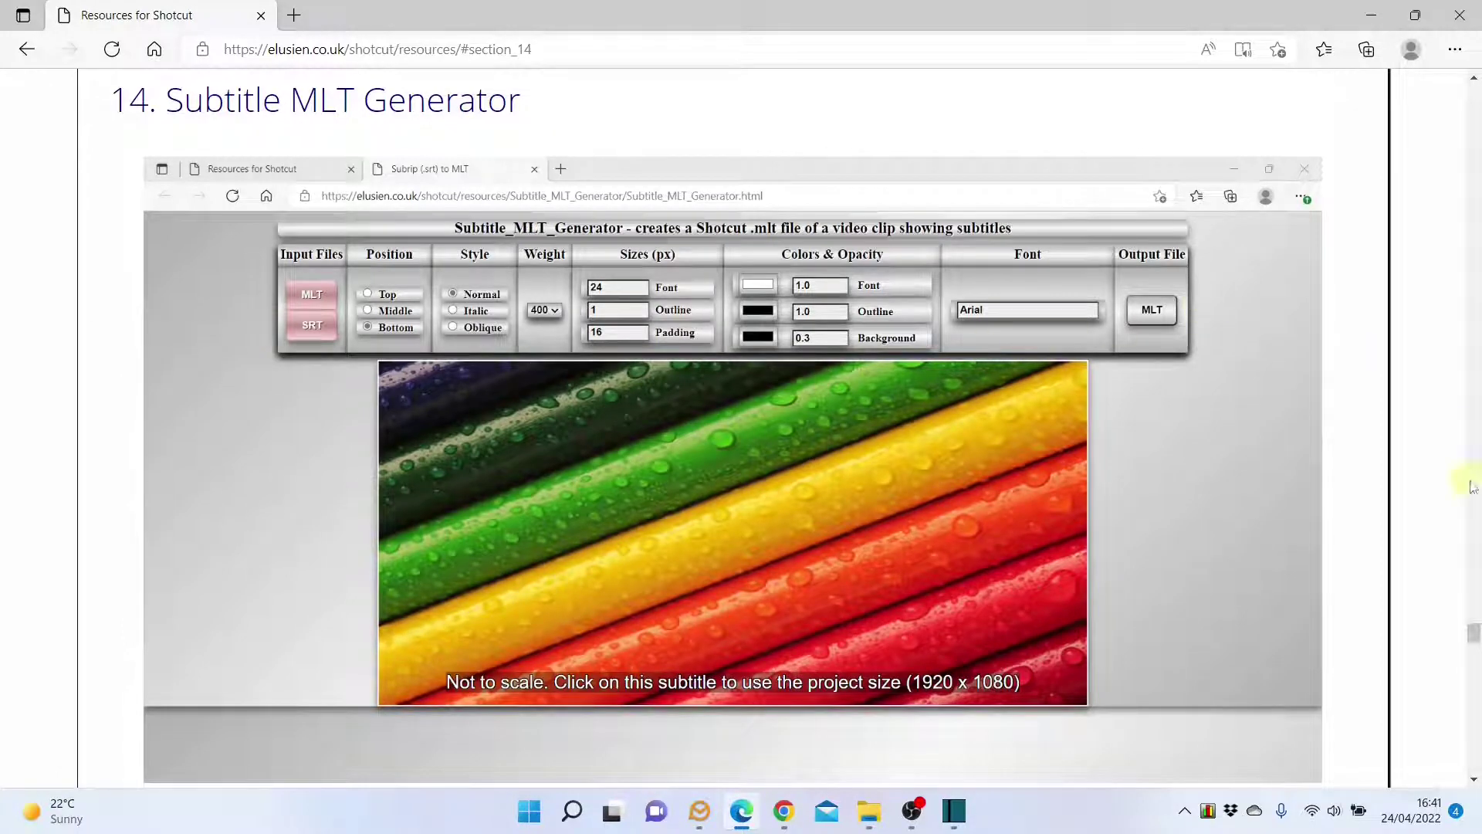
# - Open the subtitle MLT file utility and load Tears_of_Steel_sample.mlt and Tears_of_Steel_sample-en.srt as its input files
pyautogui.moveTo(1474, 633); pyautogui.dragTo(1474, 645)
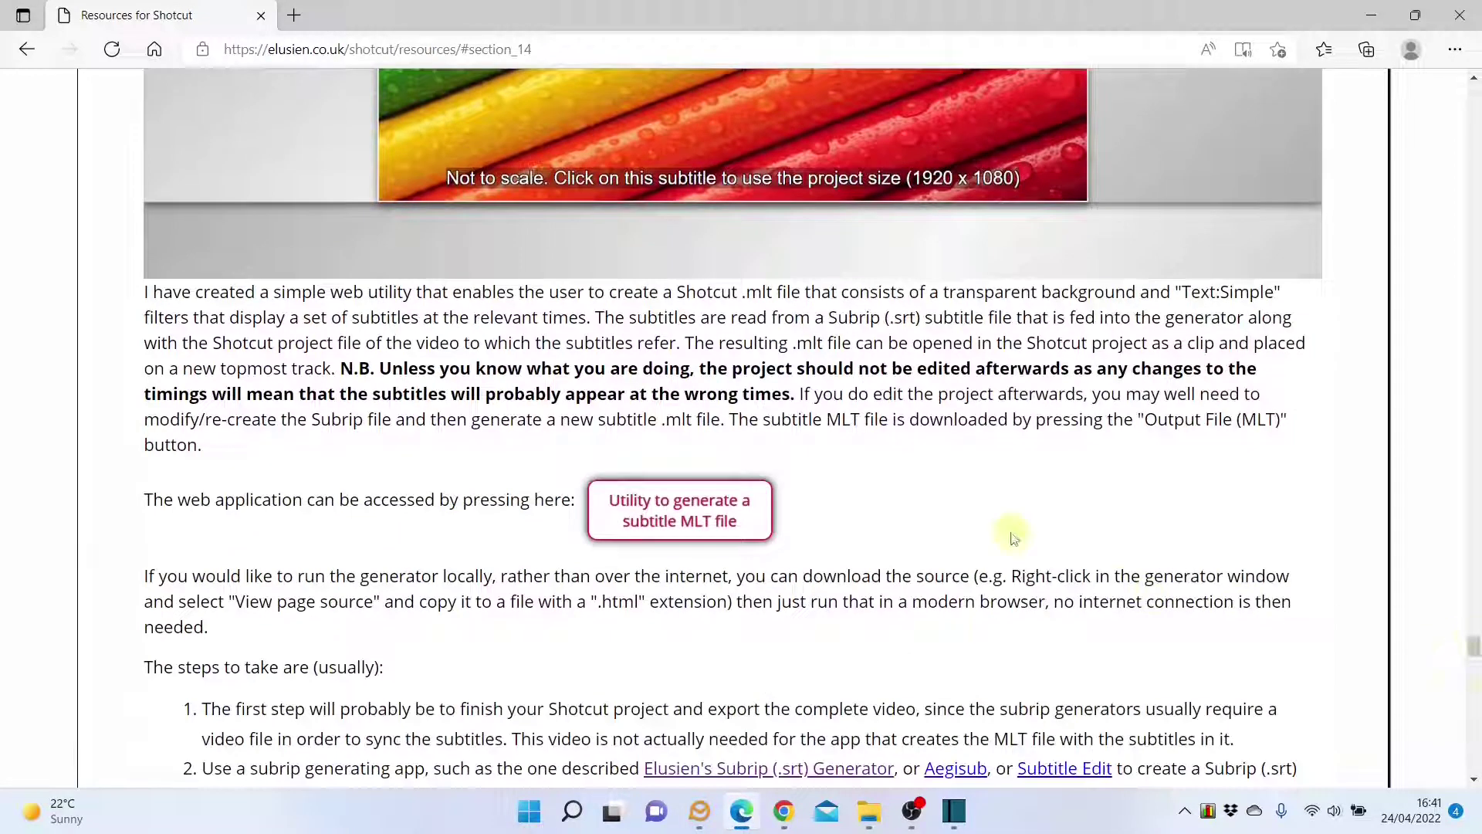
pyautogui.click(678, 518)
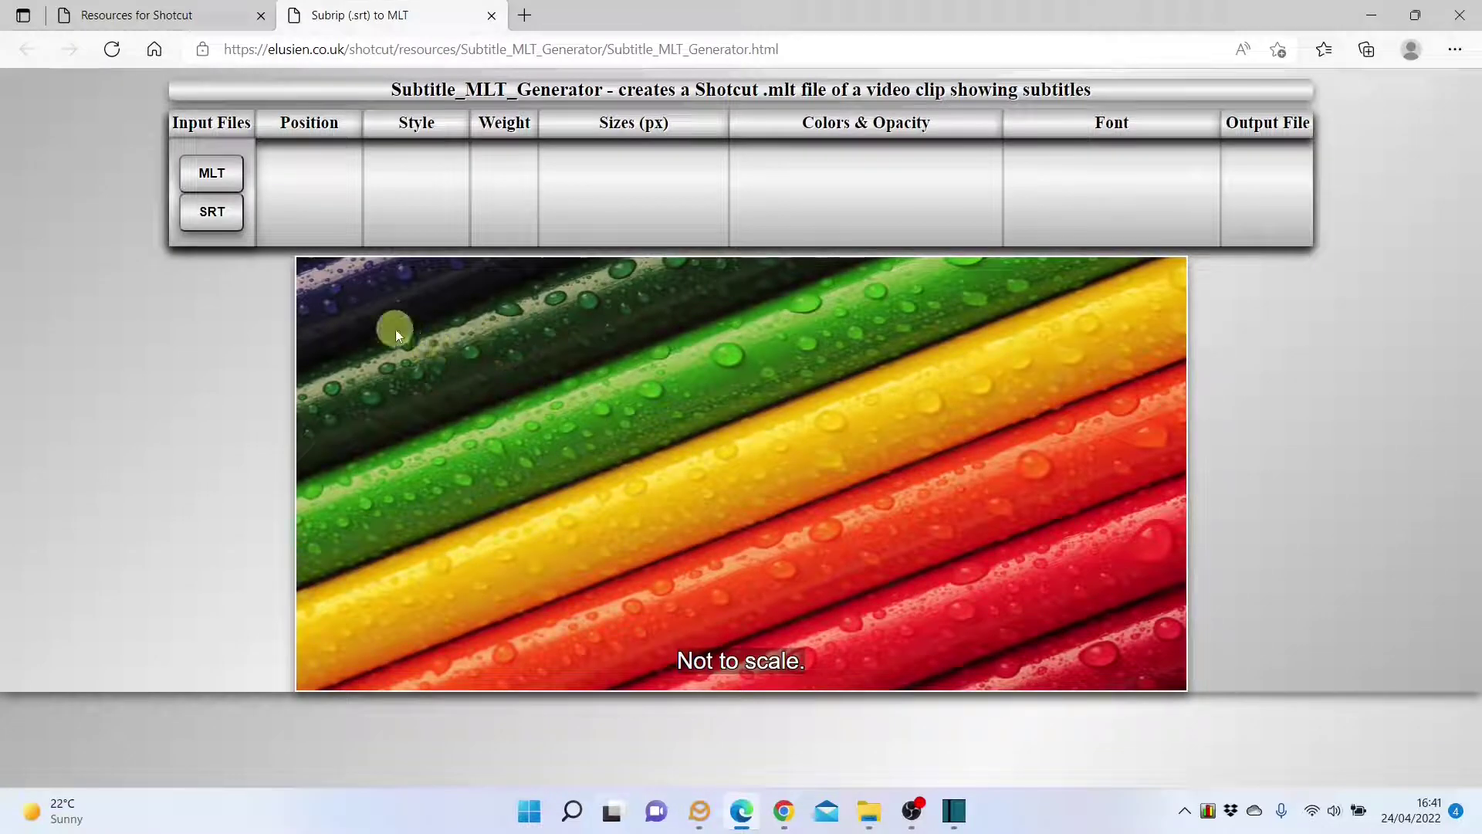
pyautogui.click(216, 174)
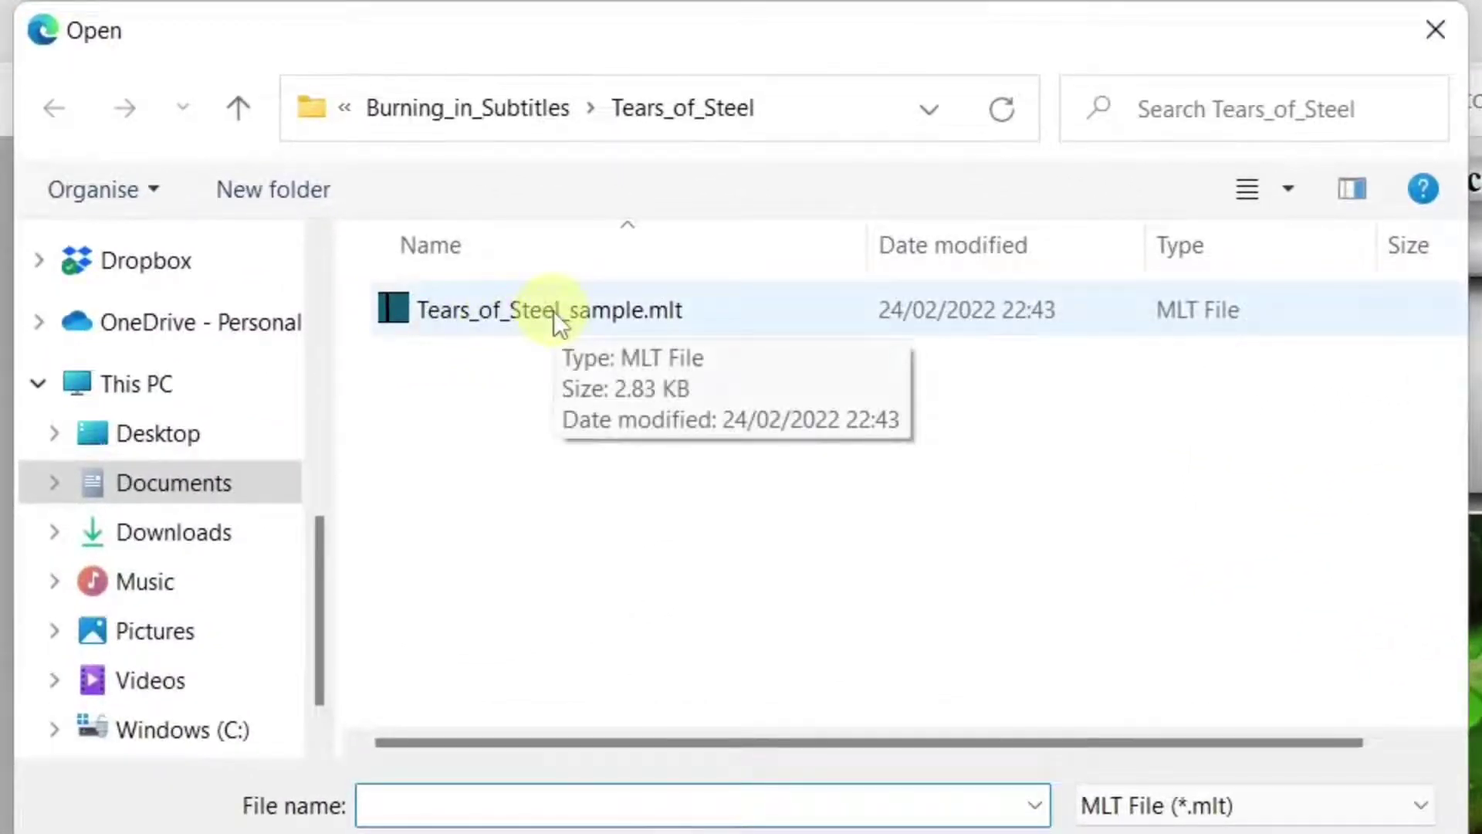
pyautogui.doubleClick(553, 312)
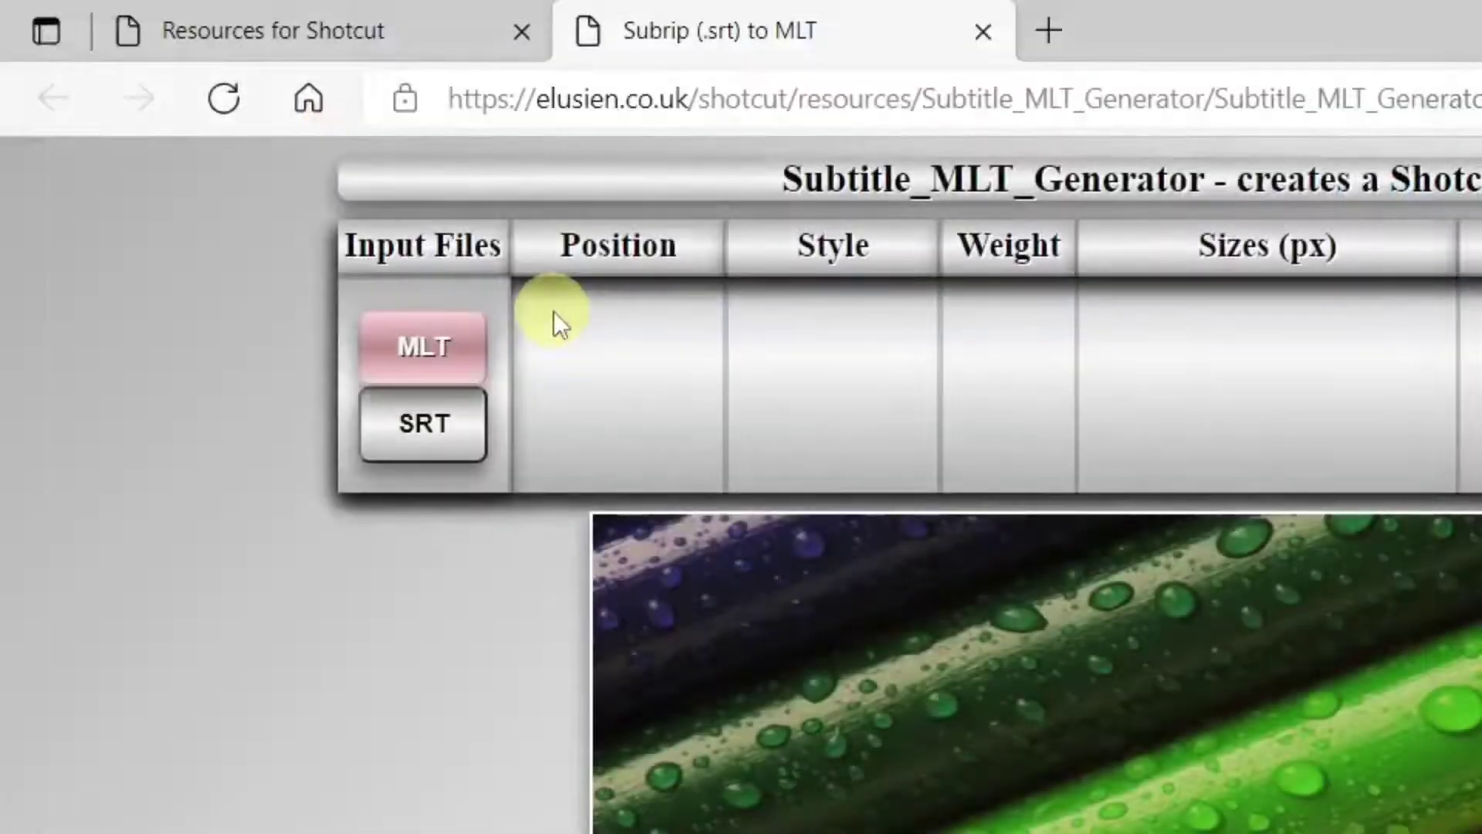
pyautogui.click(437, 422)
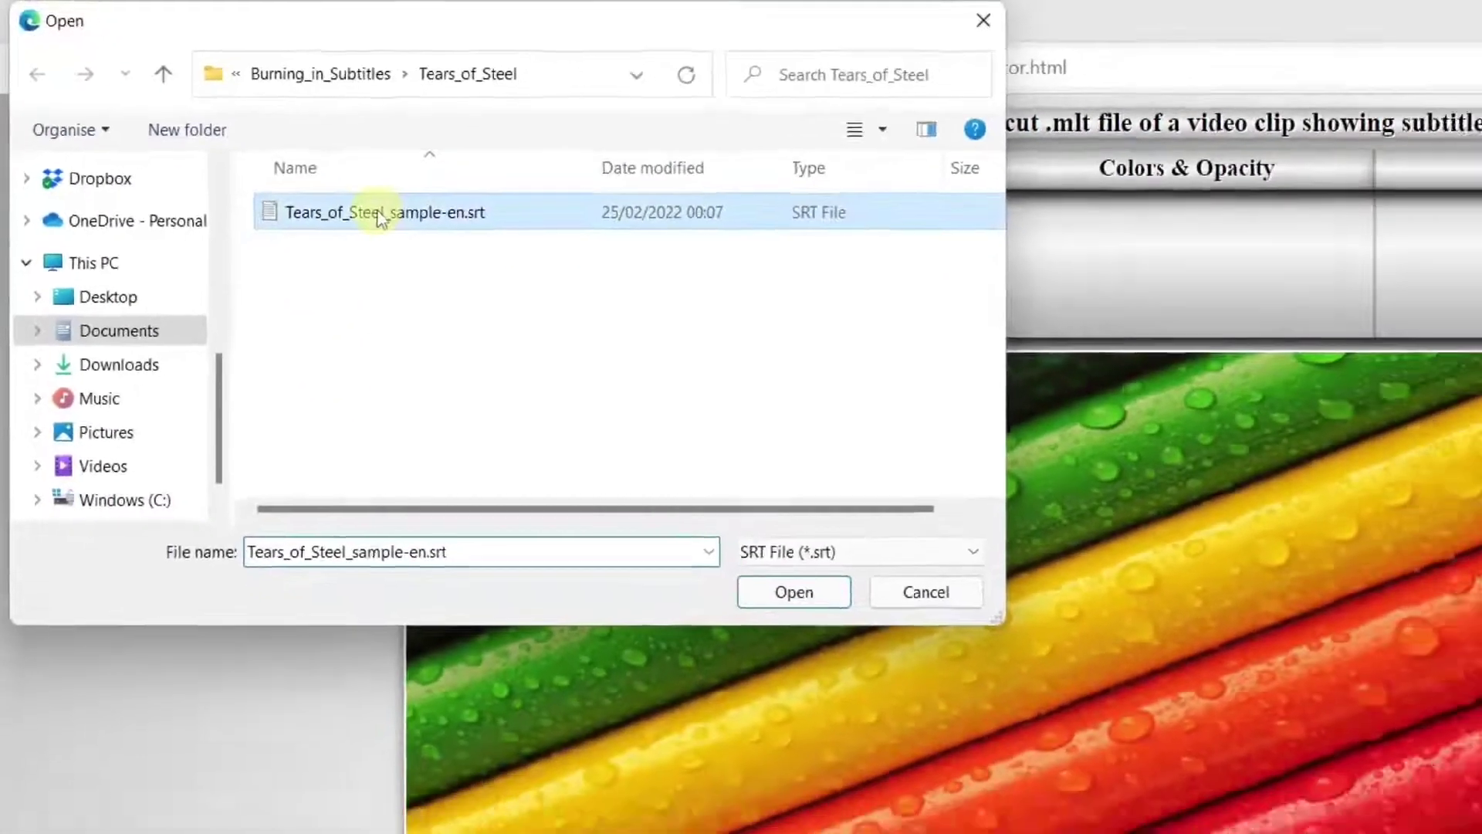
pyautogui.doubleClick(542, 310)
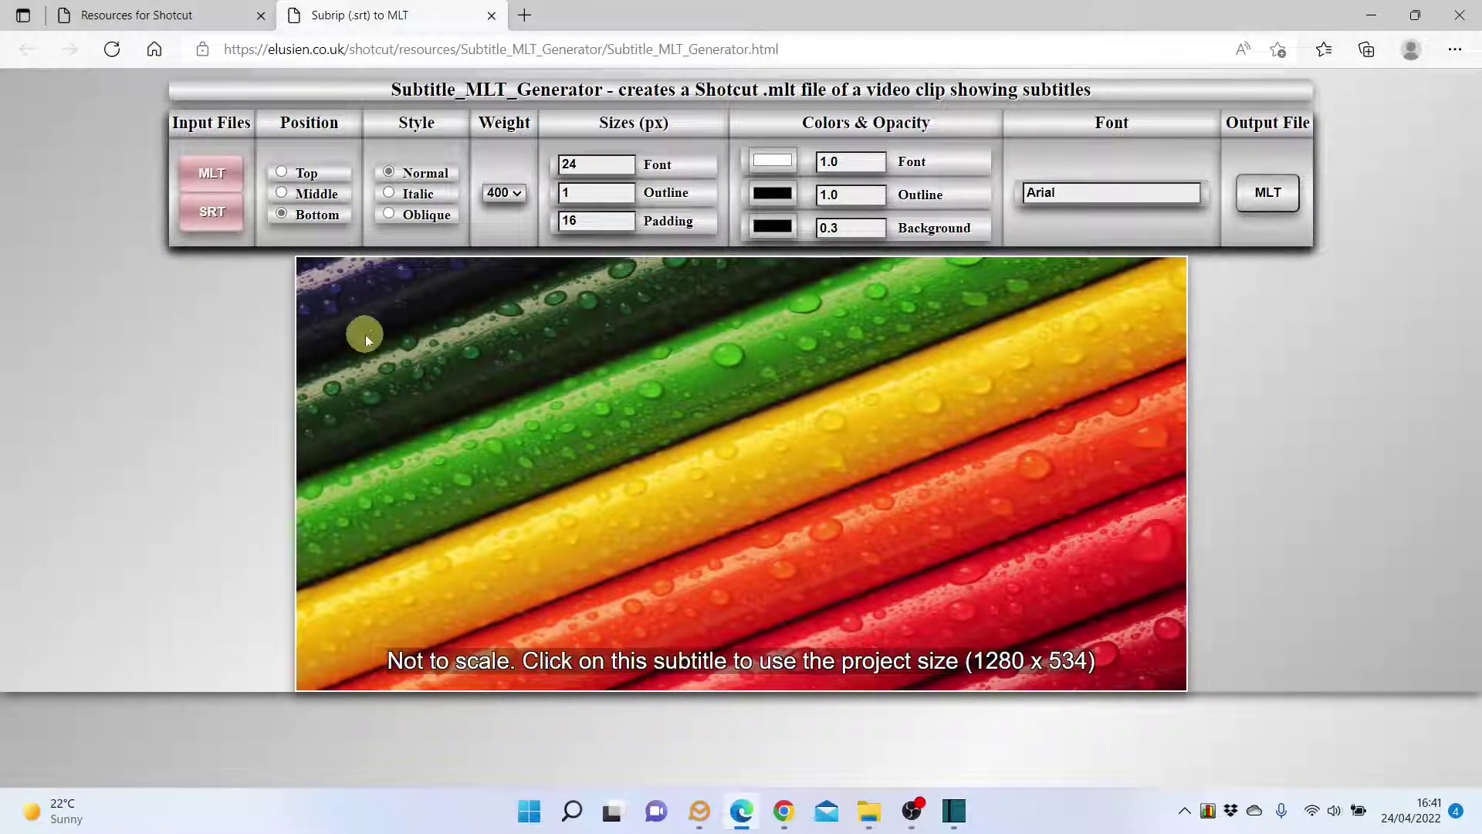
# - Try the subtitle at the Middle and Top positions and in Italic, returning to Bottom and Normal
pyautogui.click(281, 194)
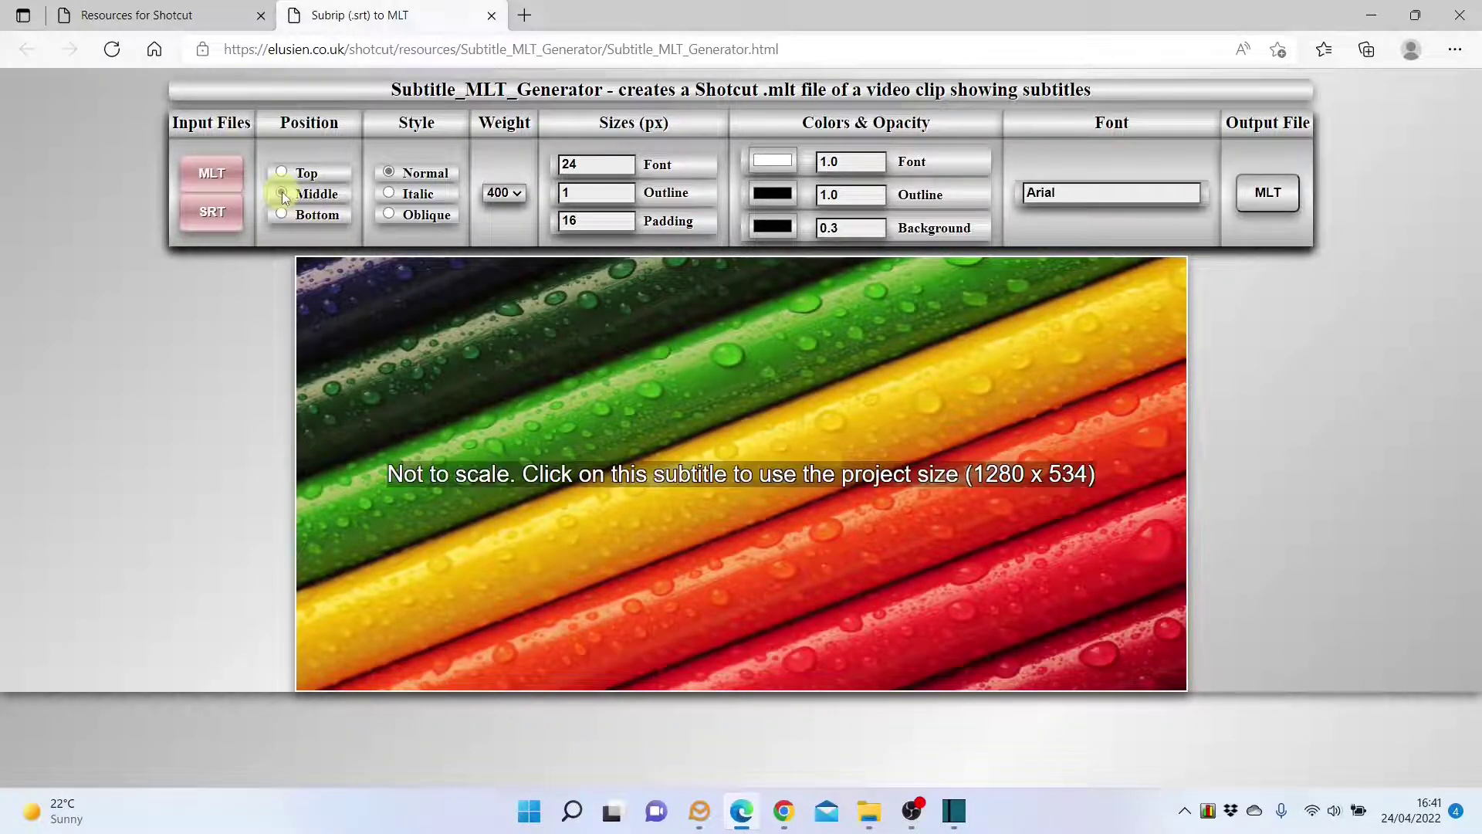
pyautogui.click(283, 172)
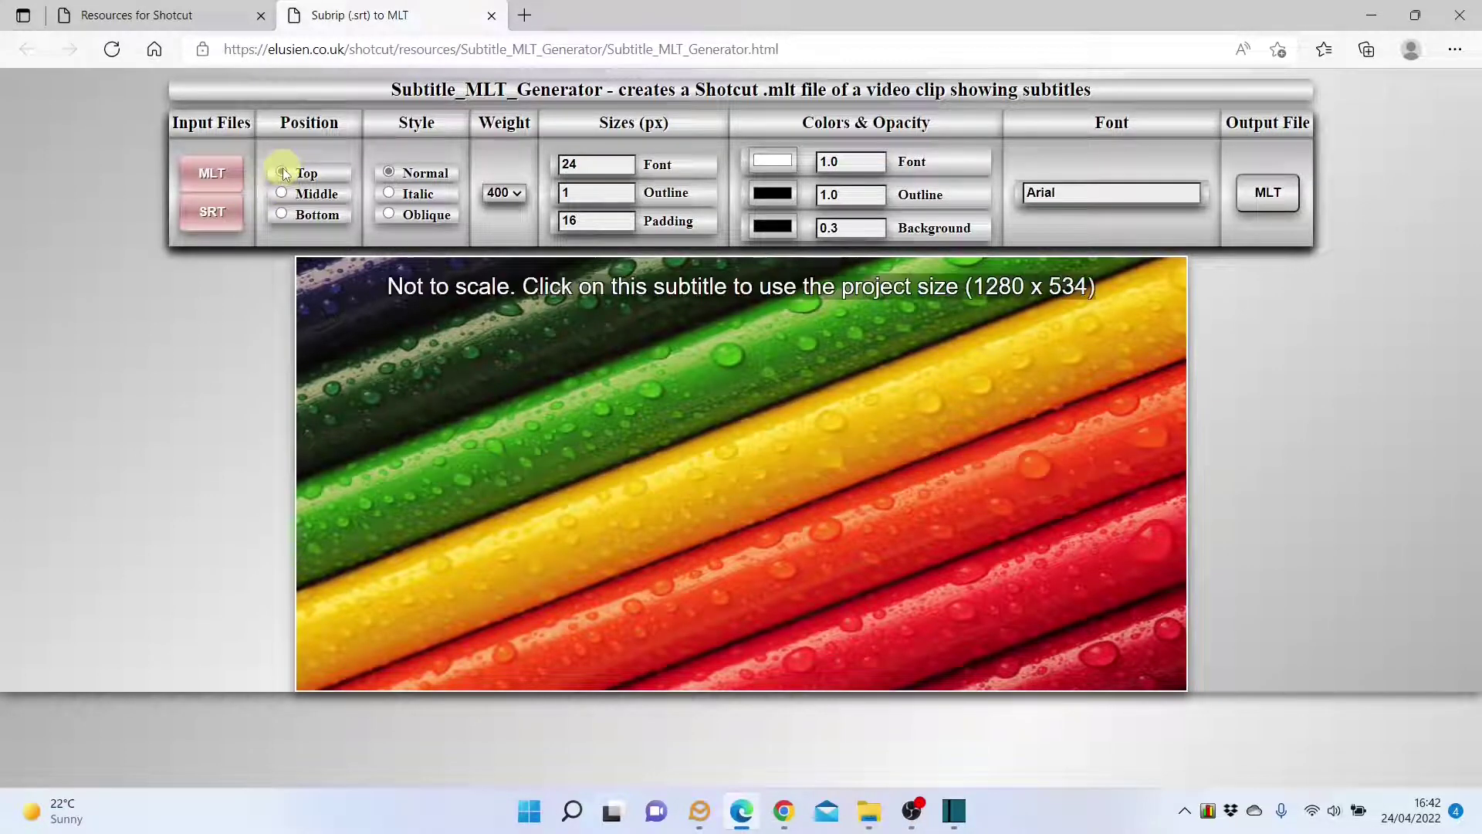
pyautogui.click(282, 214)
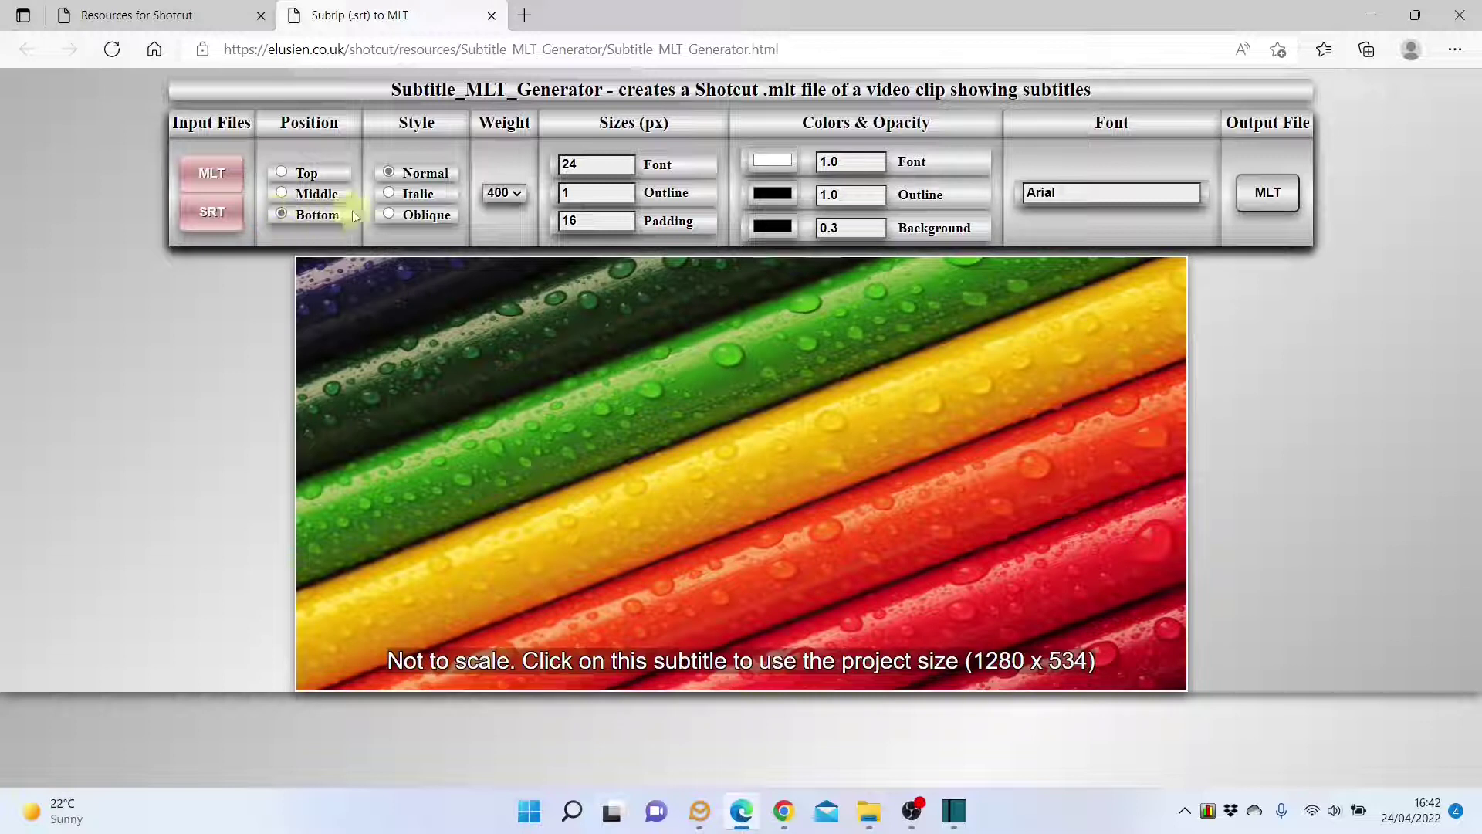
pyautogui.click(390, 194)
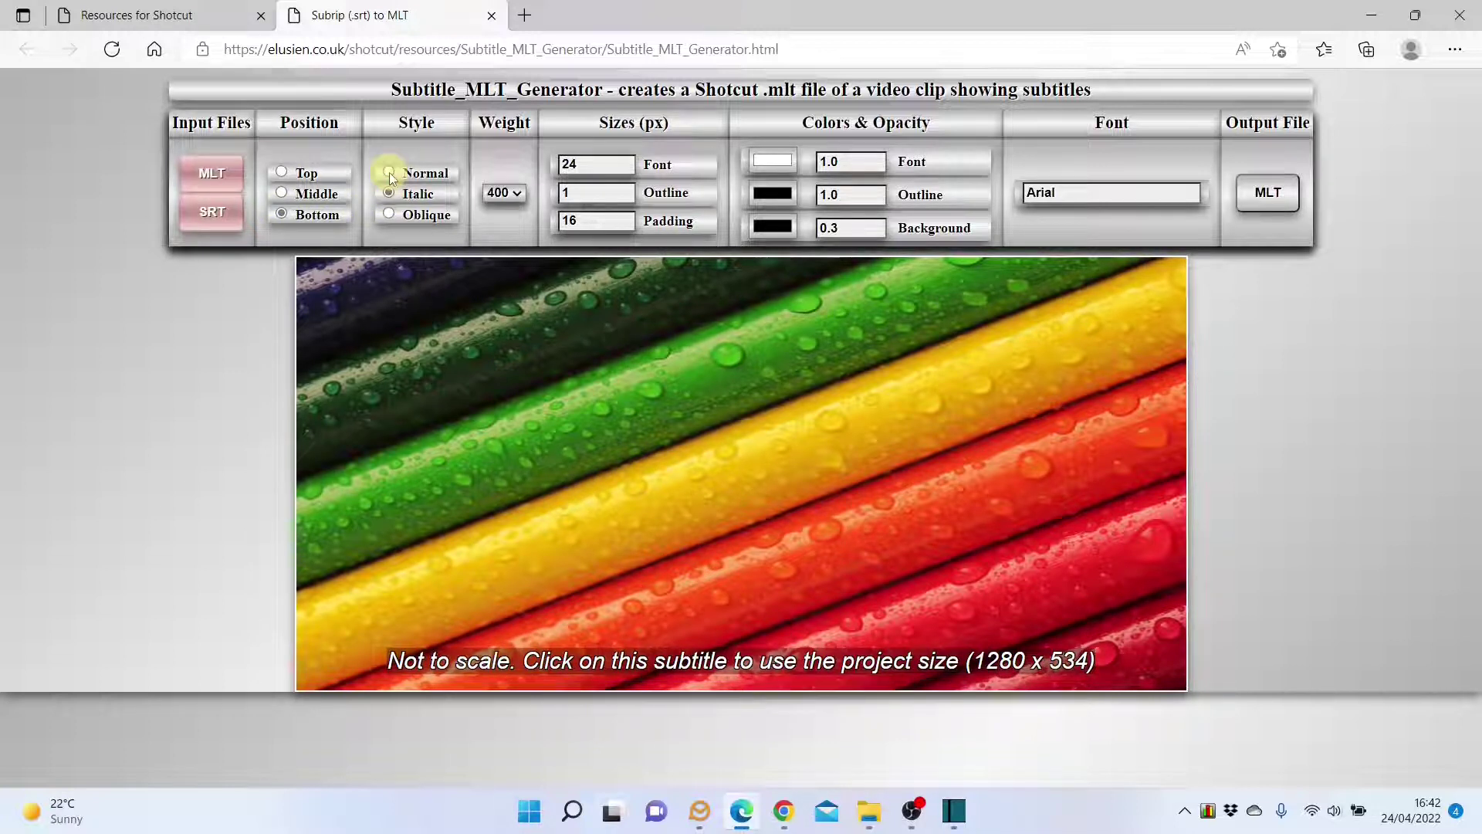
pyautogui.click(389, 172)
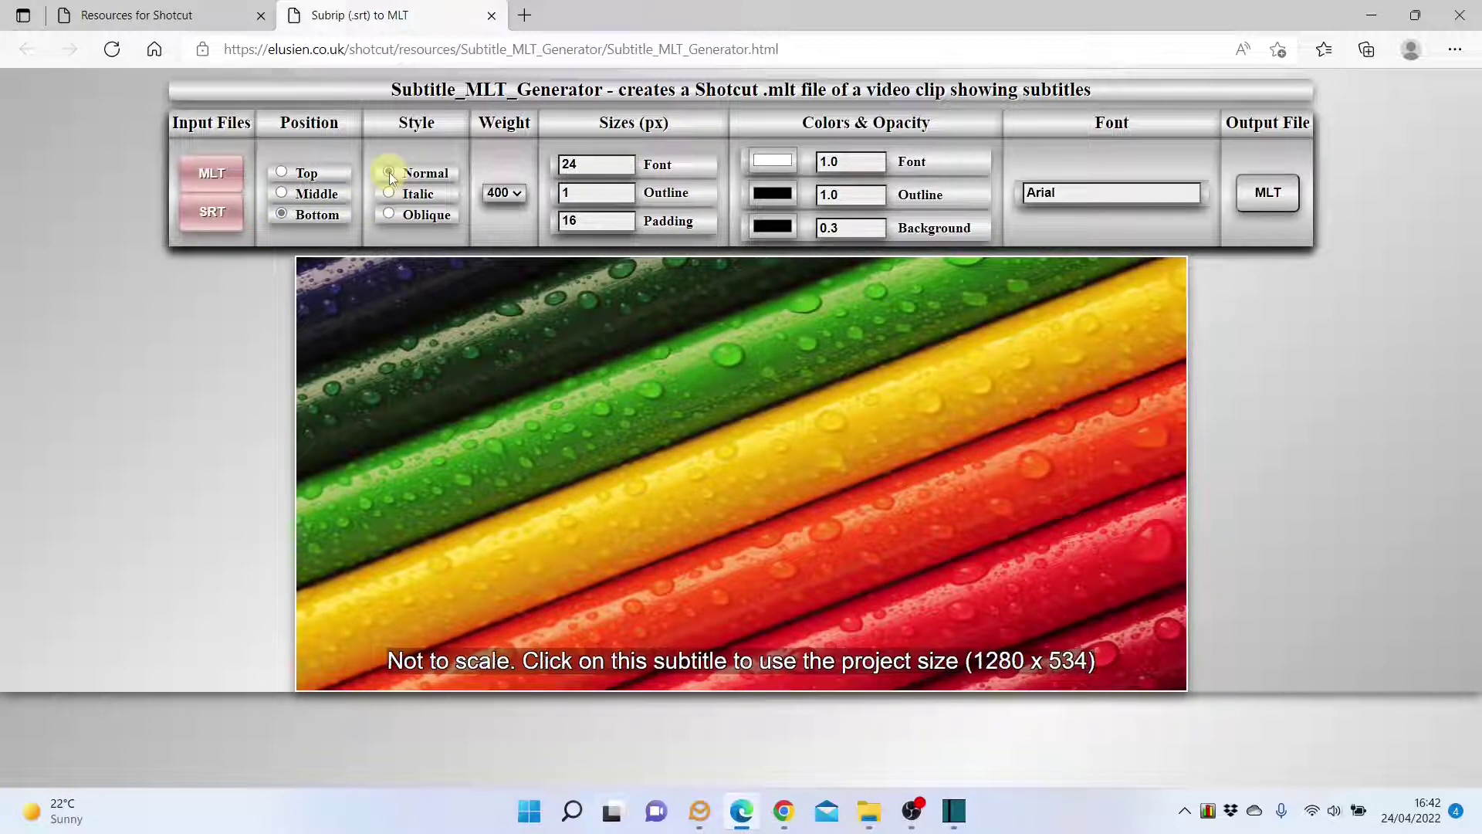
# - Set the subtitle font weight to 600 and the font size to 20 px
pyautogui.click(519, 198)
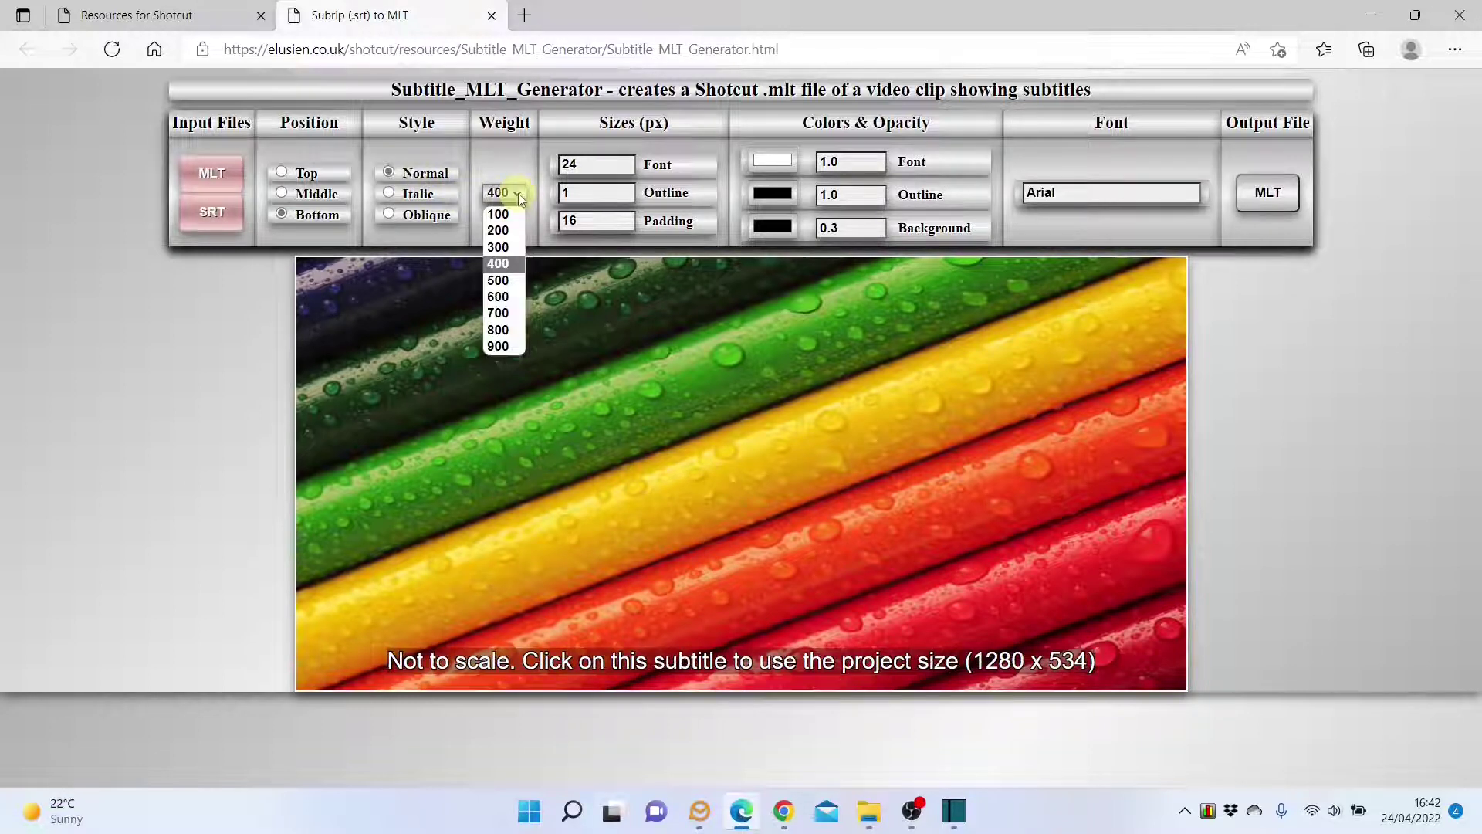
pyautogui.click(508, 298)
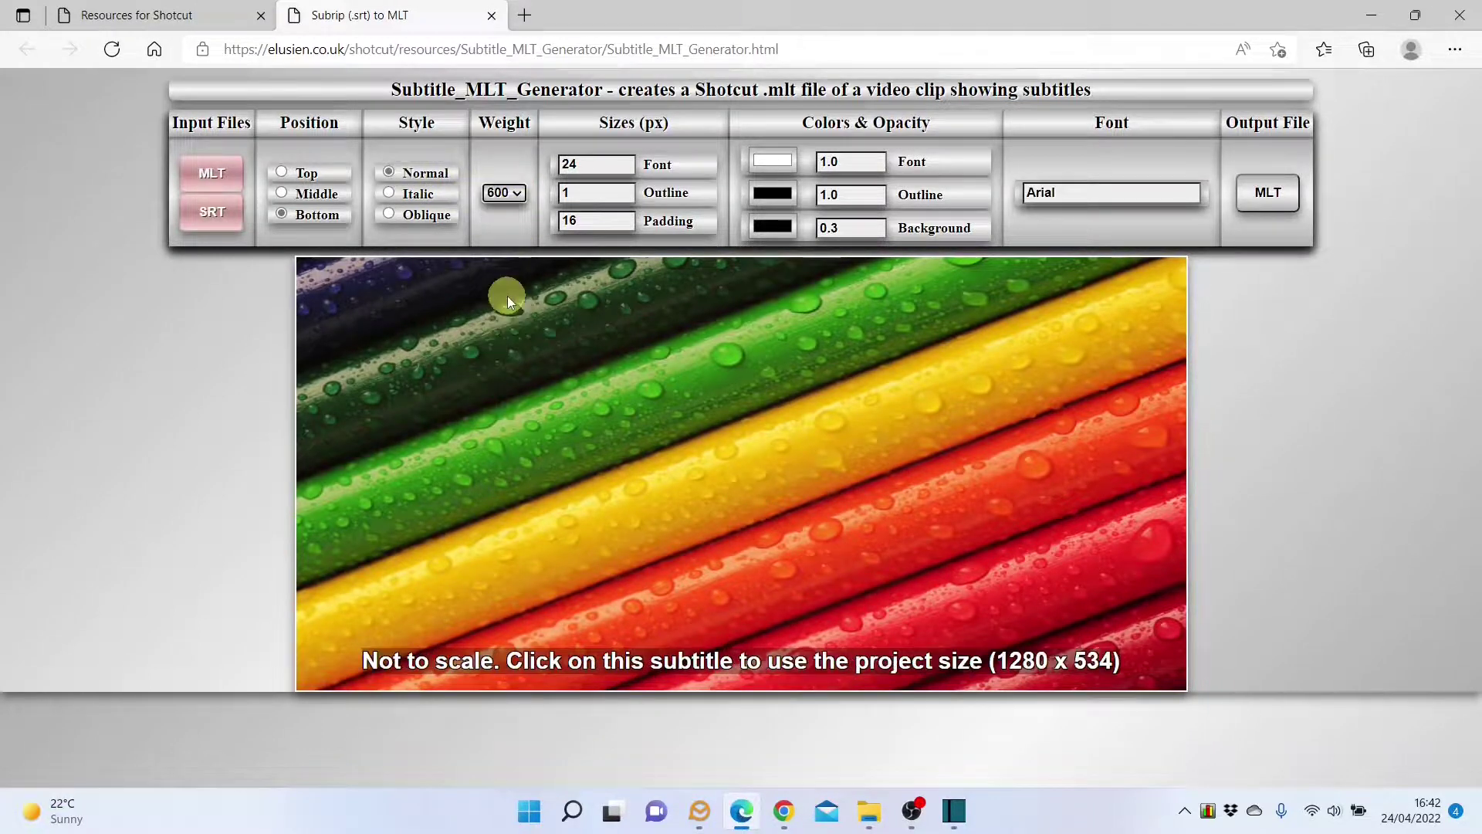
pyautogui.click(627, 169)
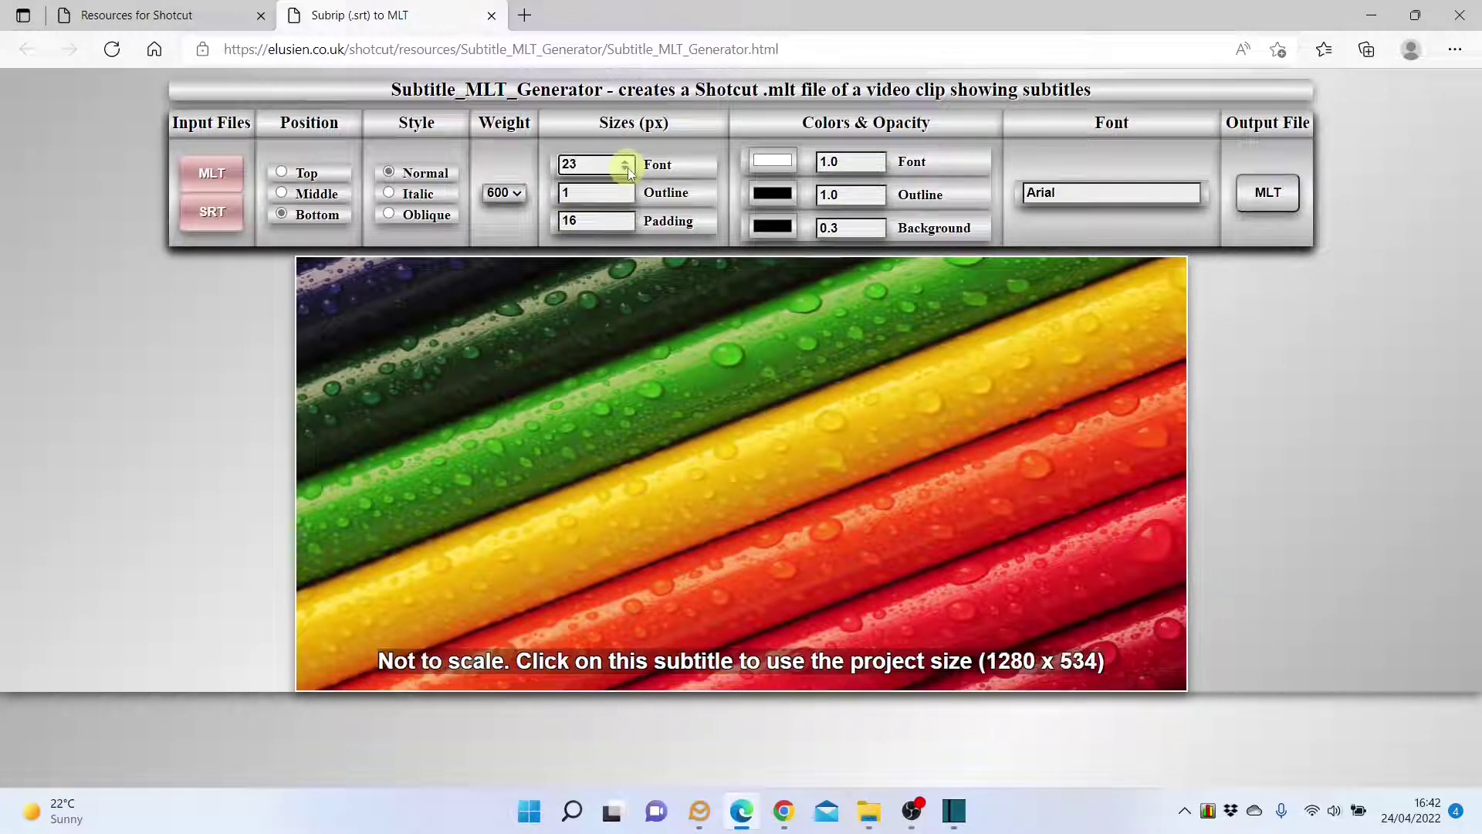
pyautogui.click(627, 169)
pyautogui.click(627, 169)
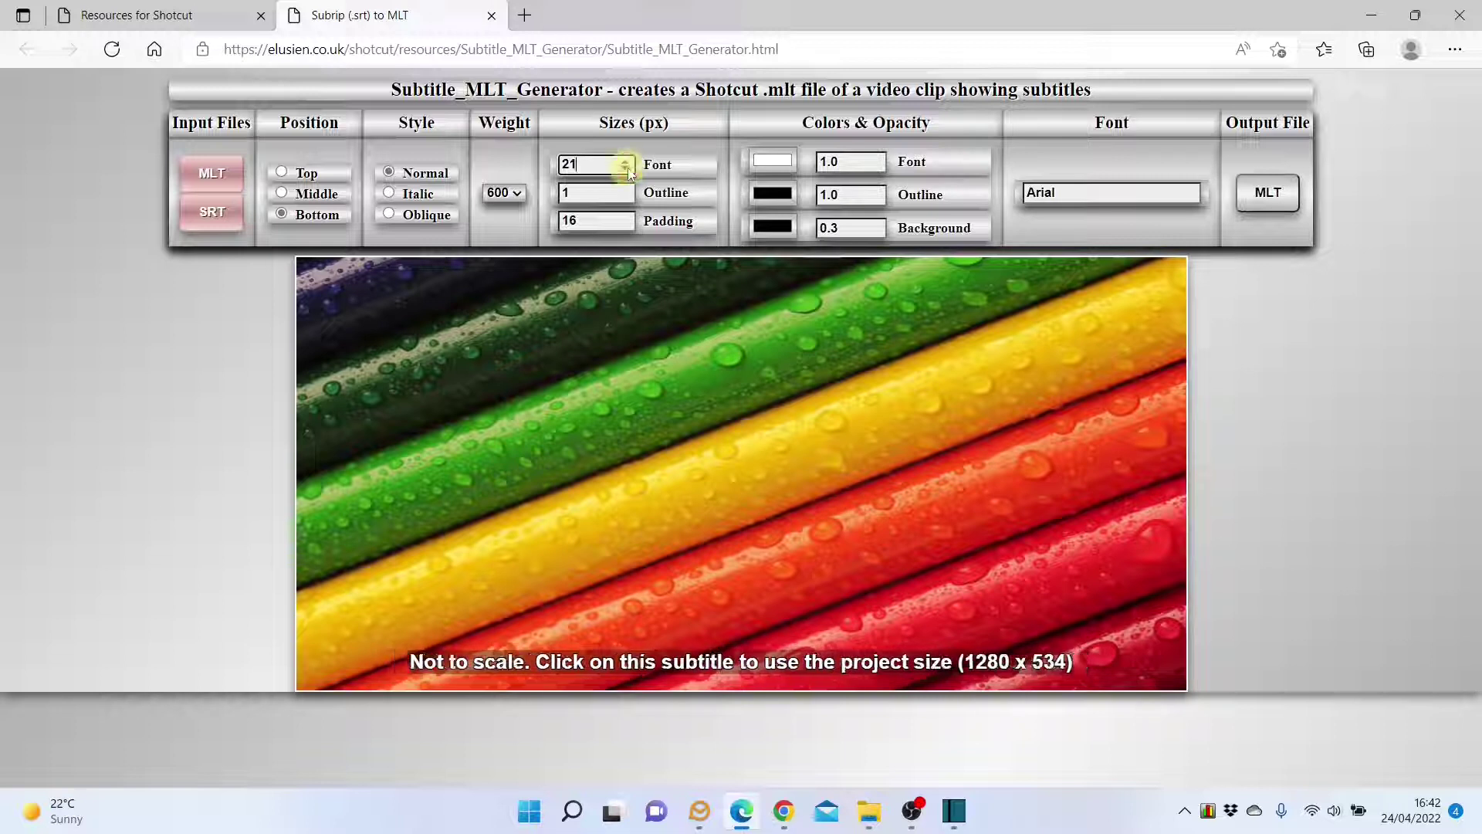
pyautogui.click(627, 169)
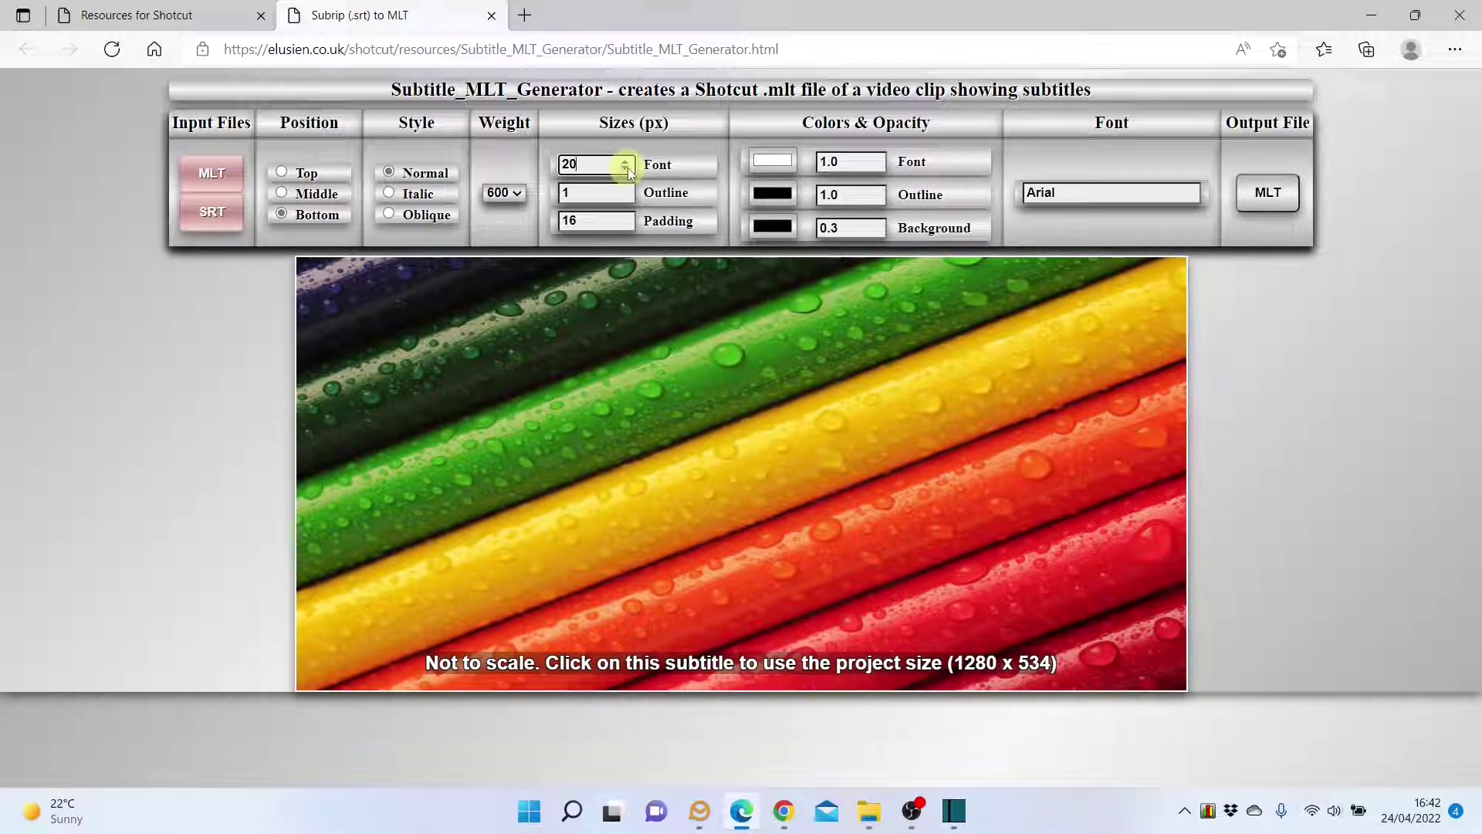
# - Try subtitle padding values up to 33 px and down to 14 px, returning the padding to 16 px
pyautogui.click(627, 218)
pyautogui.click(626, 218)
pyautogui.click(627, 218)
pyautogui.click(627, 218)
pyautogui.click(627, 218)
pyautogui.click(627, 218)
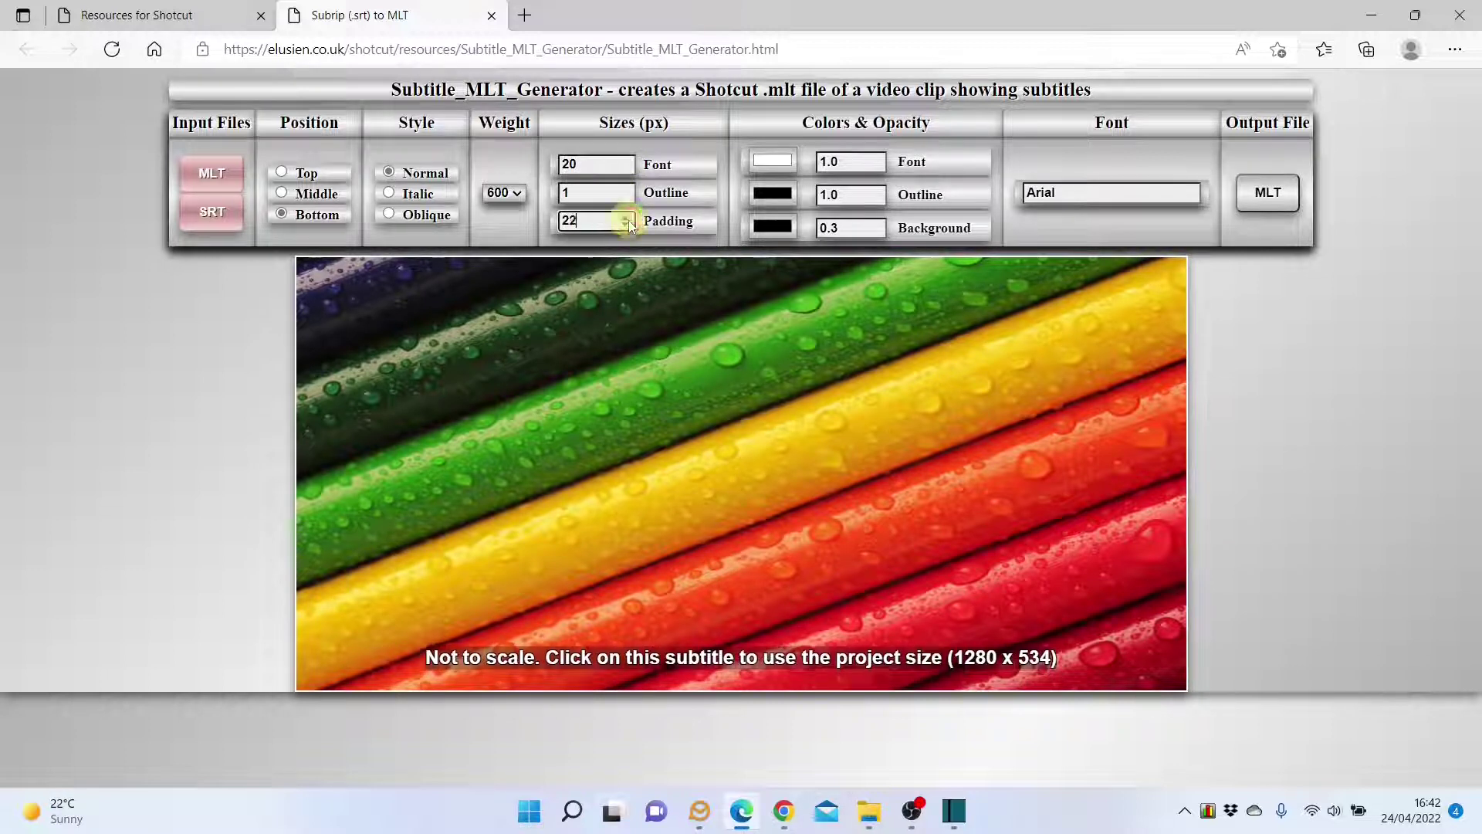
pyautogui.click(627, 218)
pyautogui.click(627, 218)
pyautogui.click(626, 218)
pyautogui.click(627, 218)
pyautogui.click(627, 218)
pyautogui.click(627, 217)
pyautogui.click(626, 218)
pyautogui.click(627, 217)
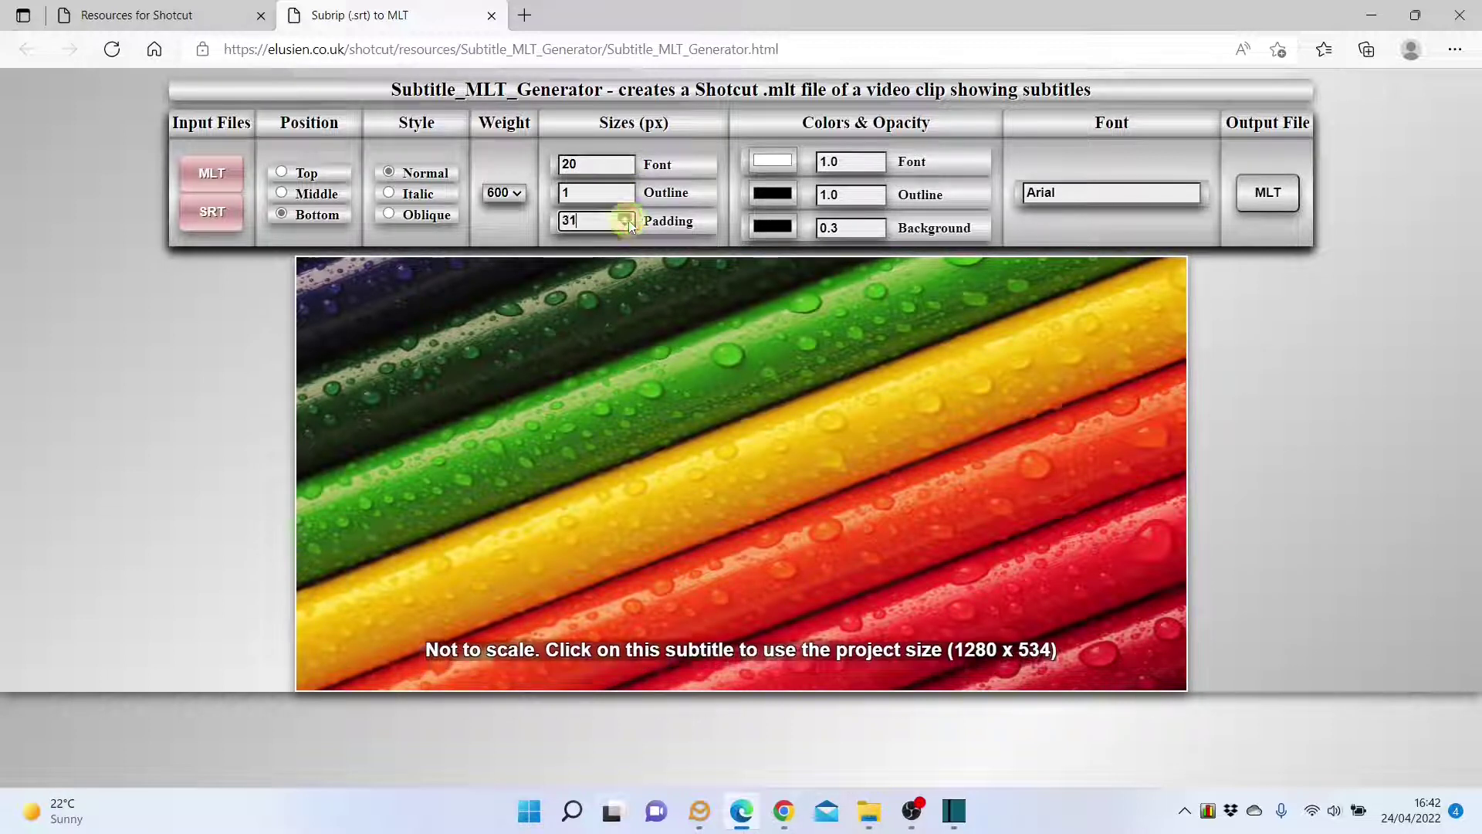
pyautogui.click(627, 217)
pyautogui.click(626, 218)
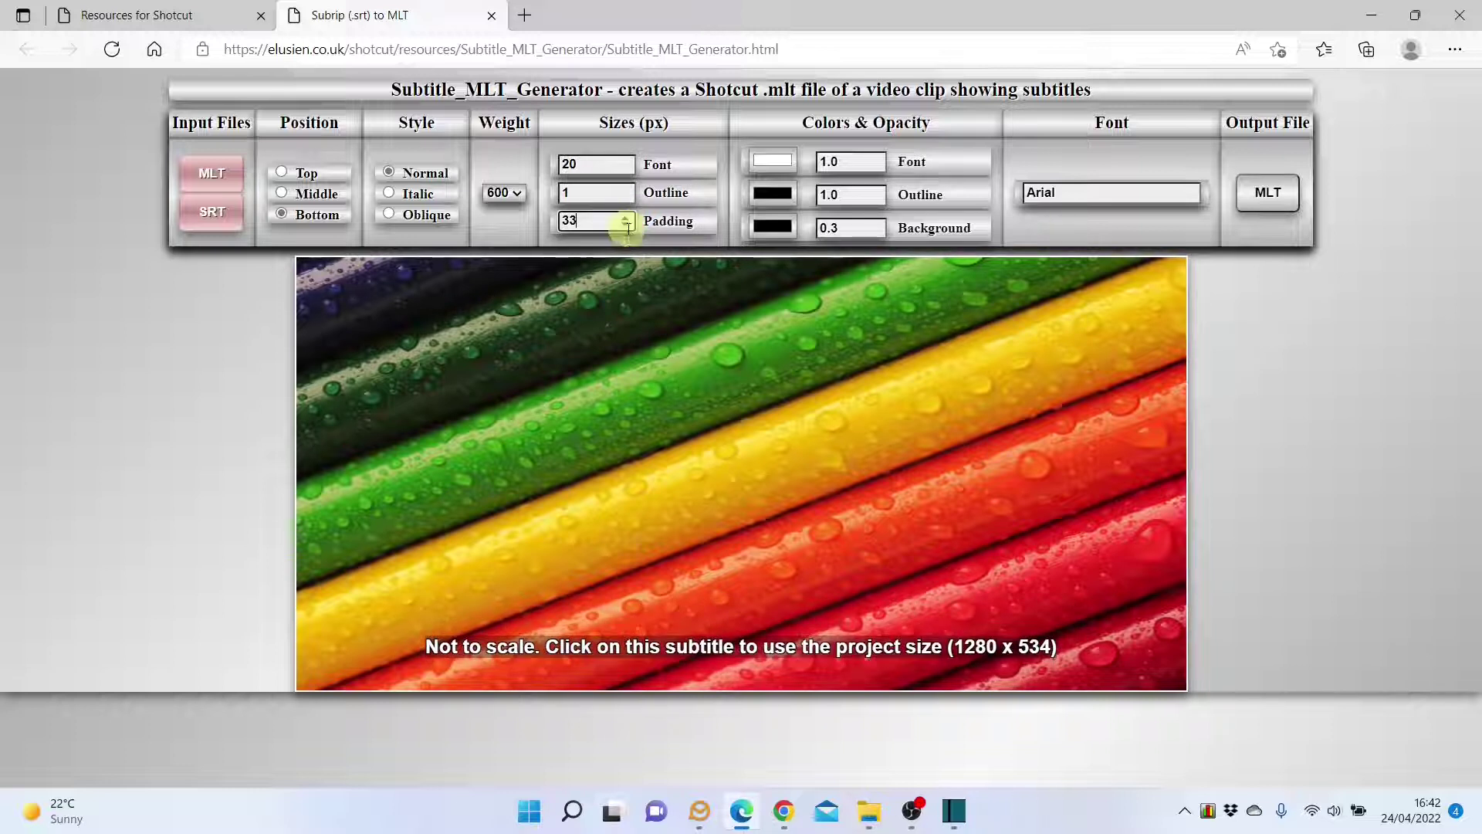
pyautogui.doubleClick(628, 228)
pyautogui.click(625, 226)
pyautogui.click(625, 225)
pyautogui.click(625, 226)
pyautogui.click(625, 225)
pyautogui.click(625, 226)
pyautogui.click(625, 225)
pyautogui.click(626, 225)
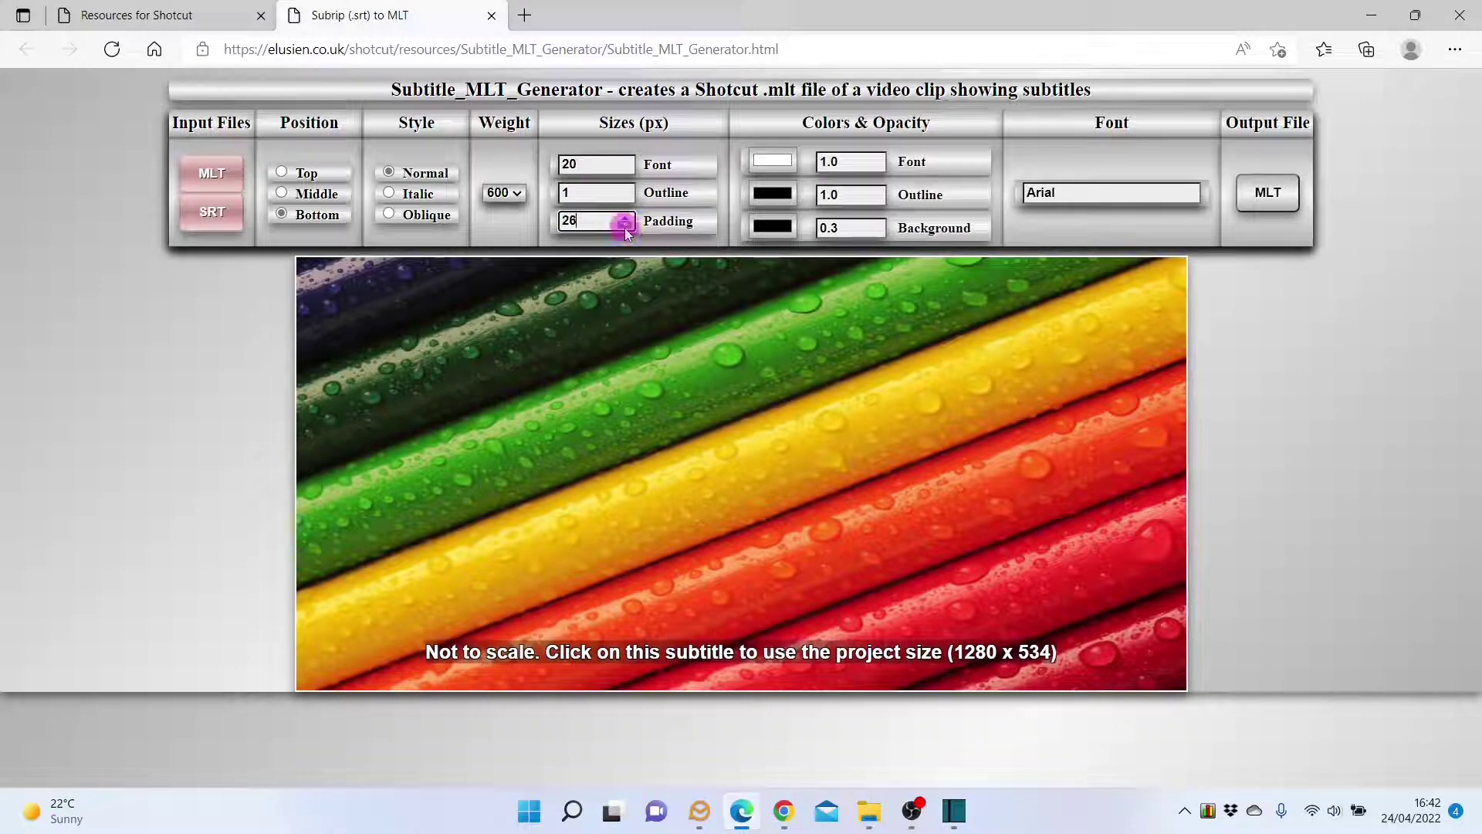
pyautogui.click(626, 226)
pyautogui.click(625, 226)
pyautogui.click(625, 226)
pyautogui.click(625, 225)
pyautogui.click(625, 225)
pyautogui.click(625, 226)
pyautogui.click(625, 225)
pyautogui.click(625, 225)
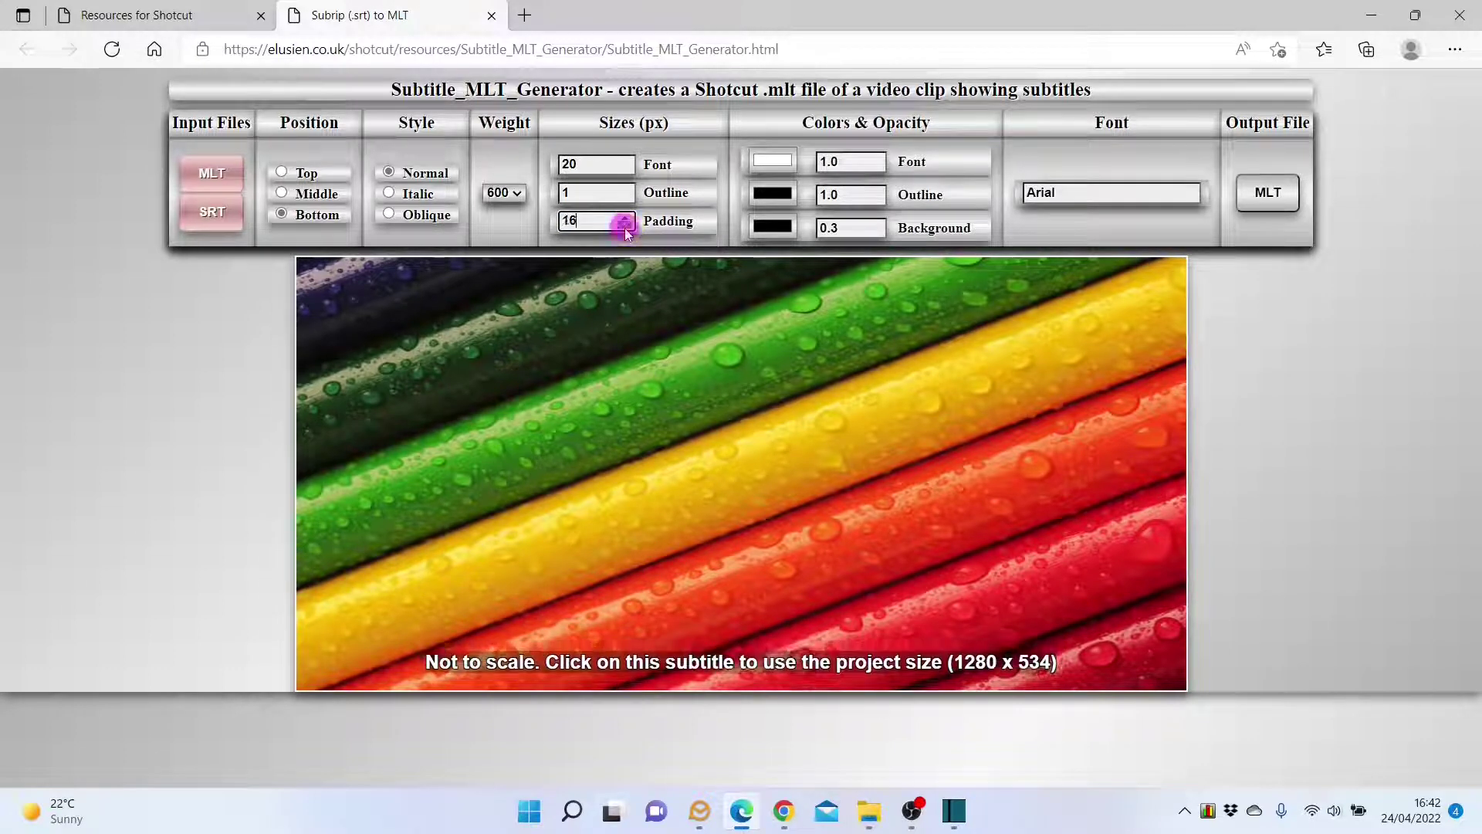
pyautogui.click(625, 225)
pyautogui.click(625, 226)
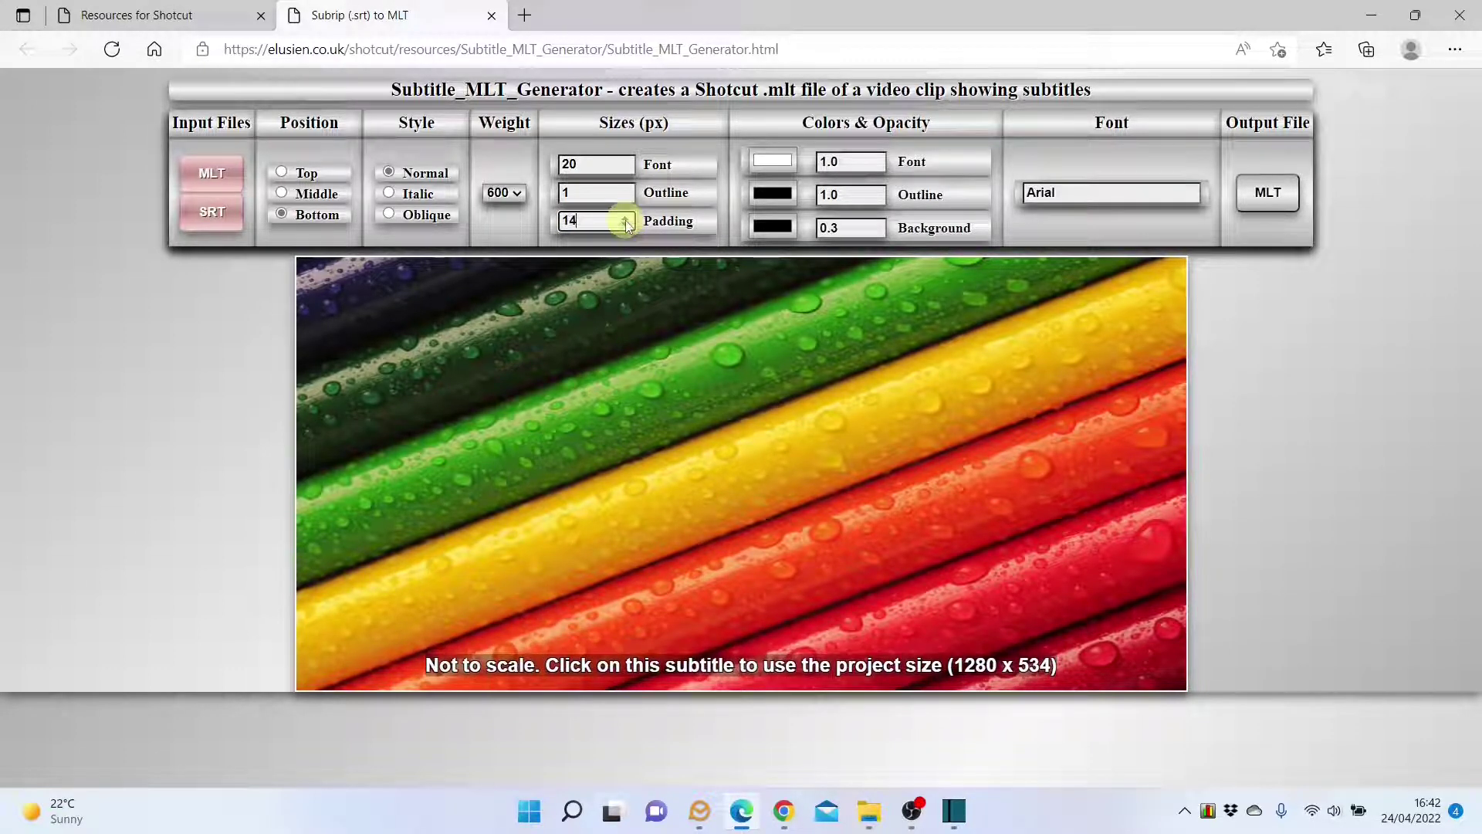
pyautogui.click(626, 218)
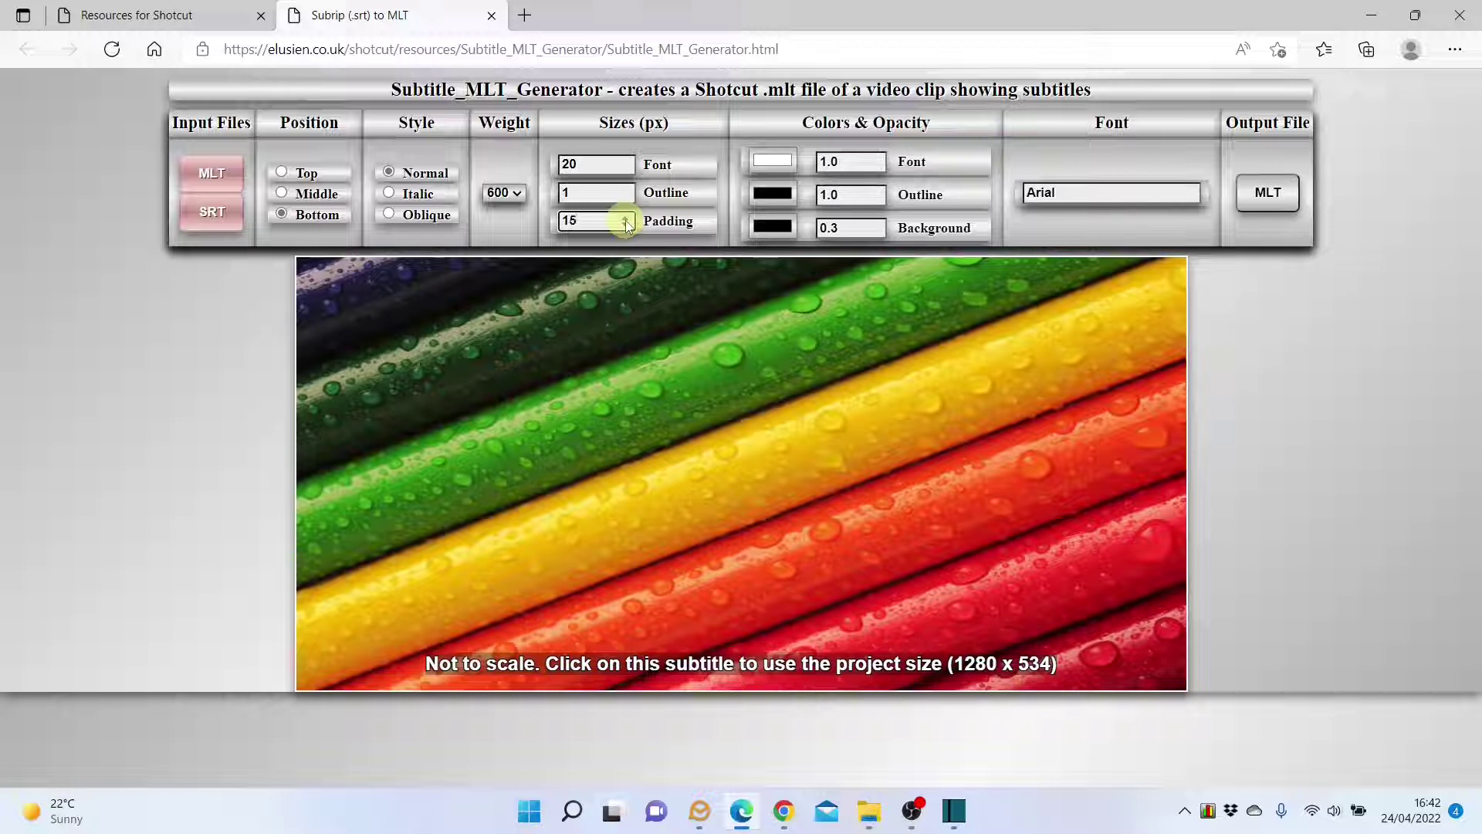
pyautogui.click(625, 218)
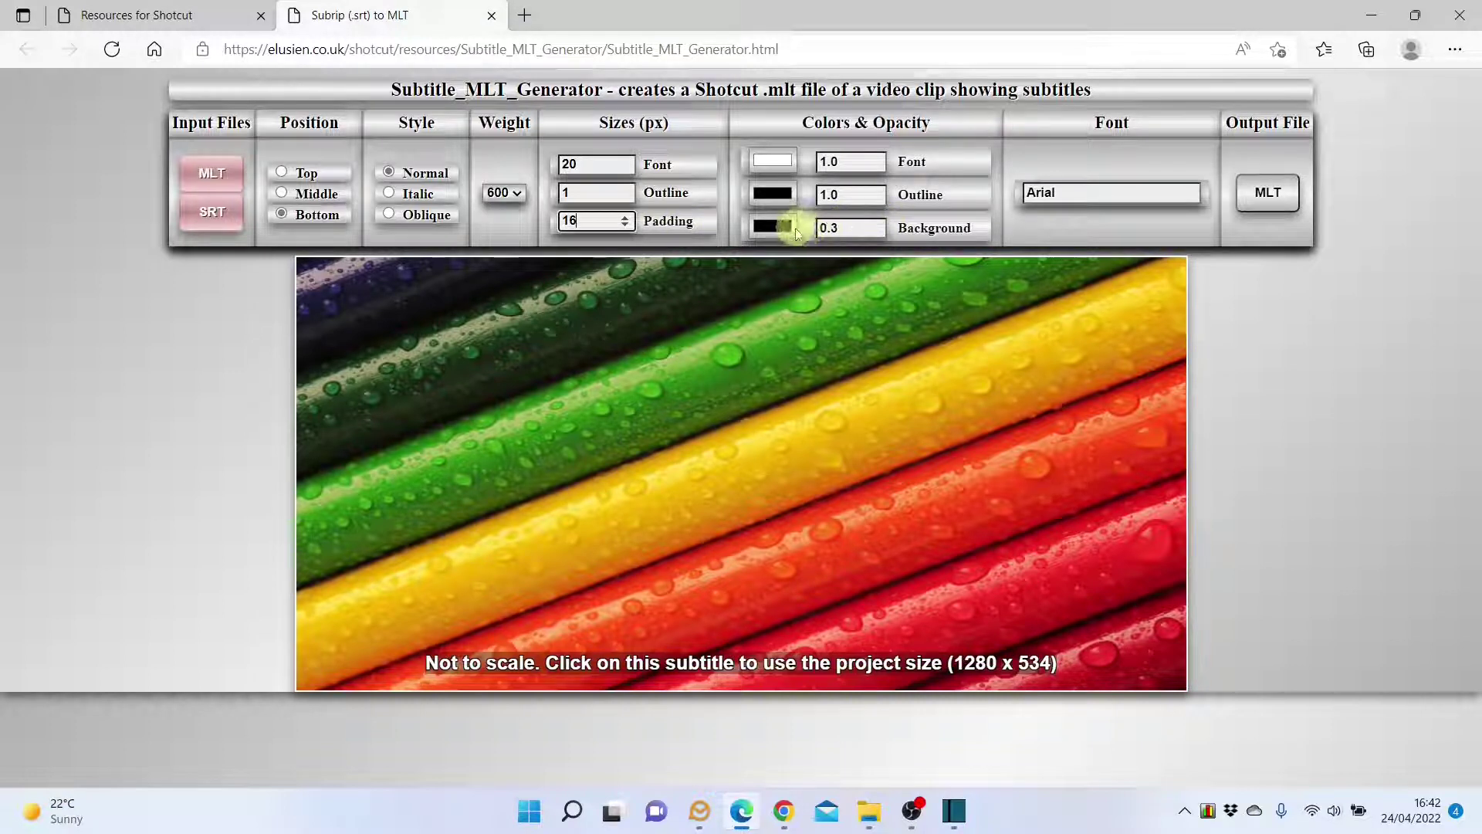
# - Try a subtitle background opacity of 1 and settle on 0.5
pyautogui.click(876, 225)
pyautogui.click(876, 225)
pyautogui.click(876, 224)
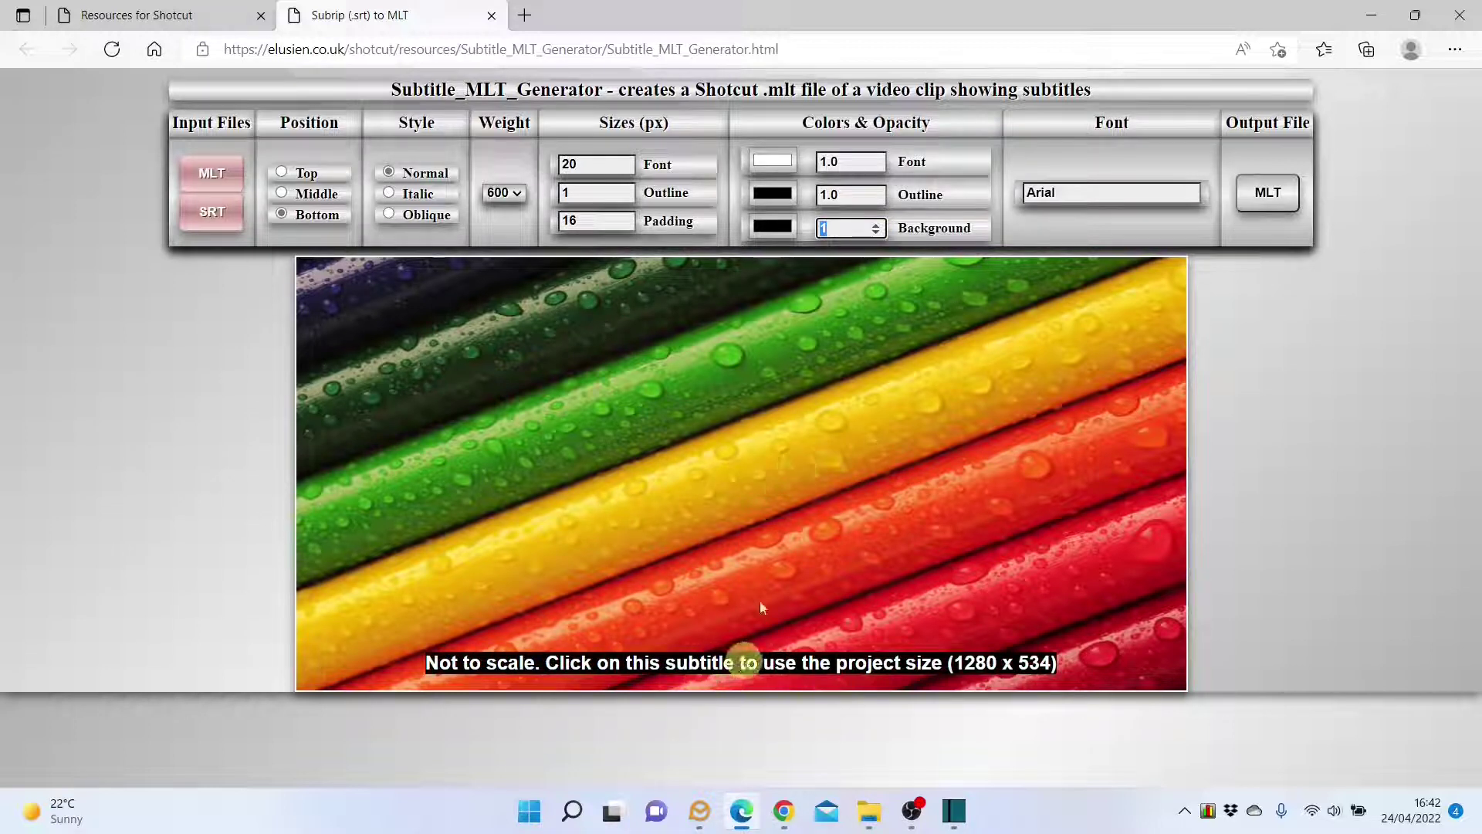
pyautogui.click(876, 232)
pyautogui.click(877, 231)
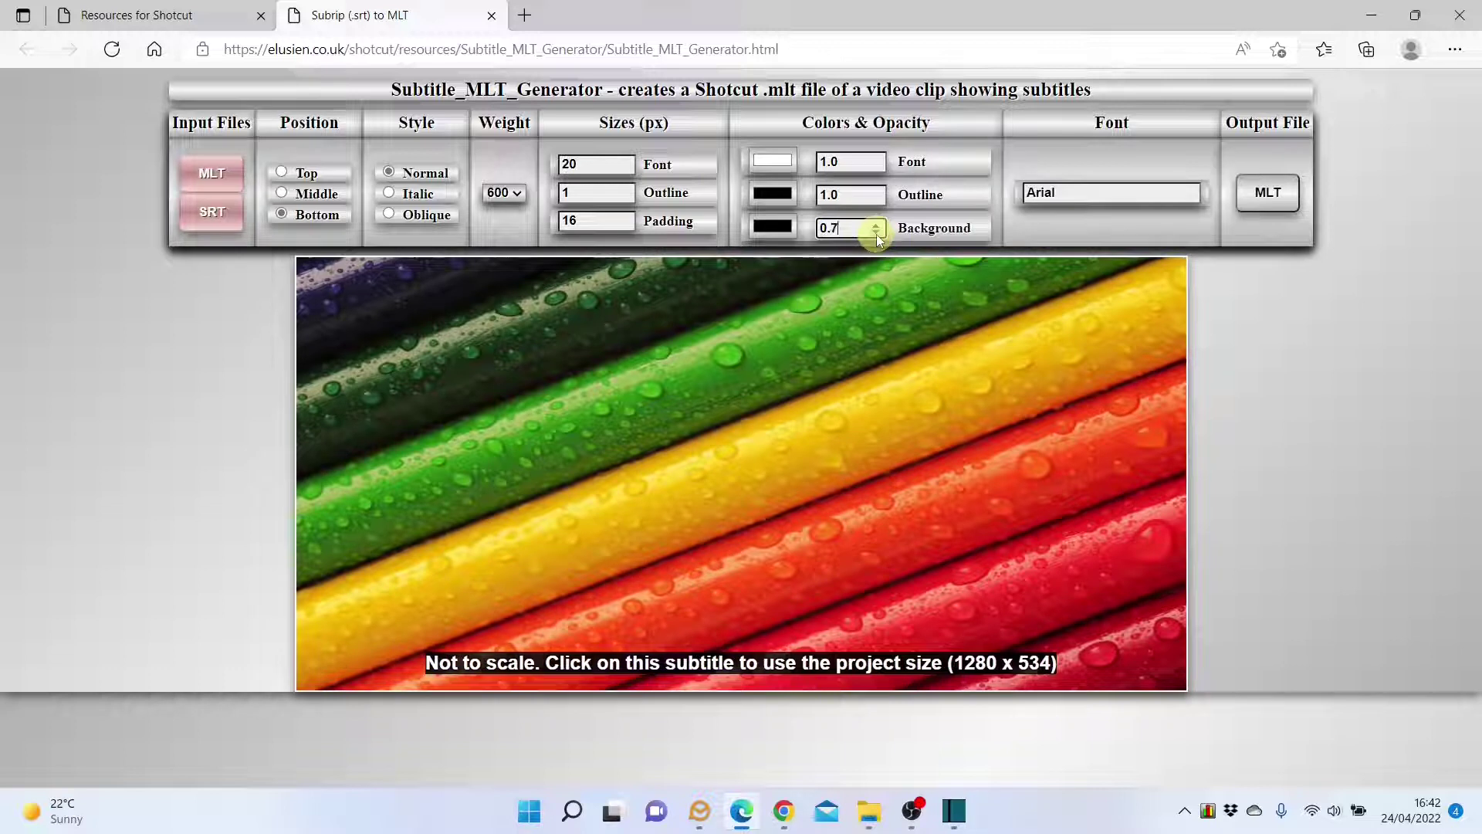
pyautogui.click(877, 231)
pyautogui.click(876, 231)
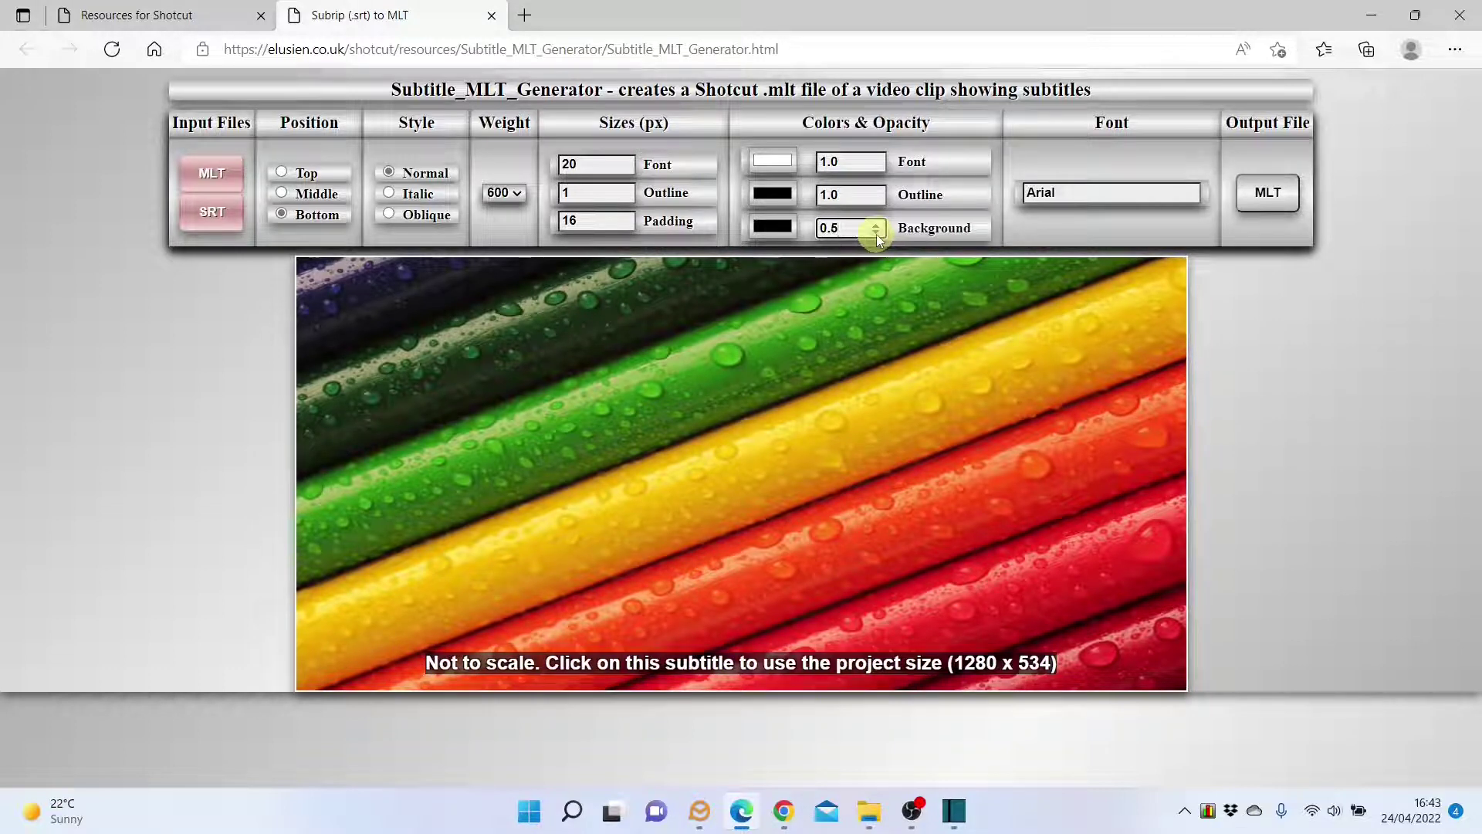
# - Try Source Code Sans as the subtitle font
pyautogui.click(1086, 190)
pyautogui.doubleClick(1034, 192)
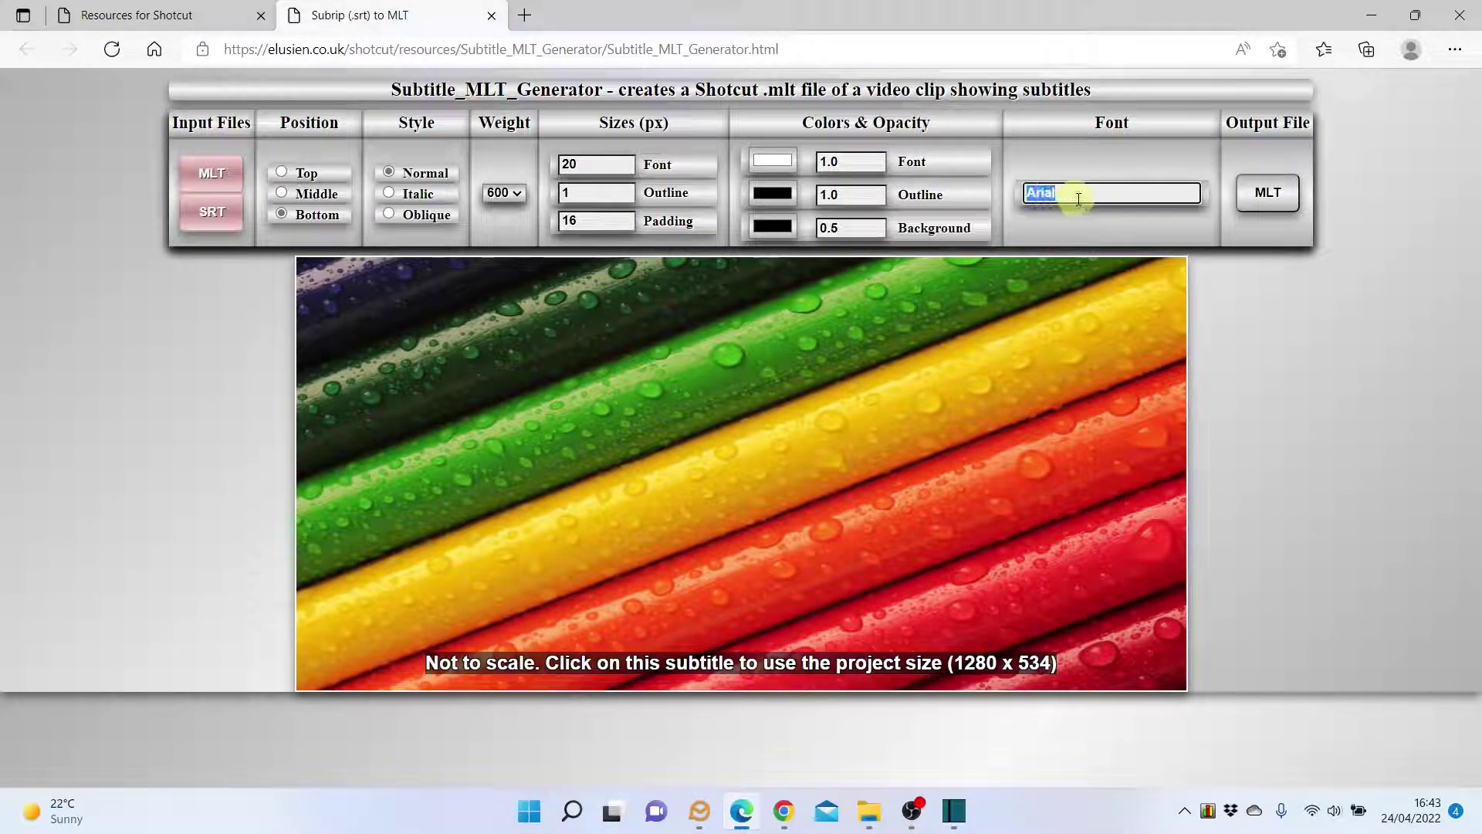
pyautogui.write('Source Code Sans')
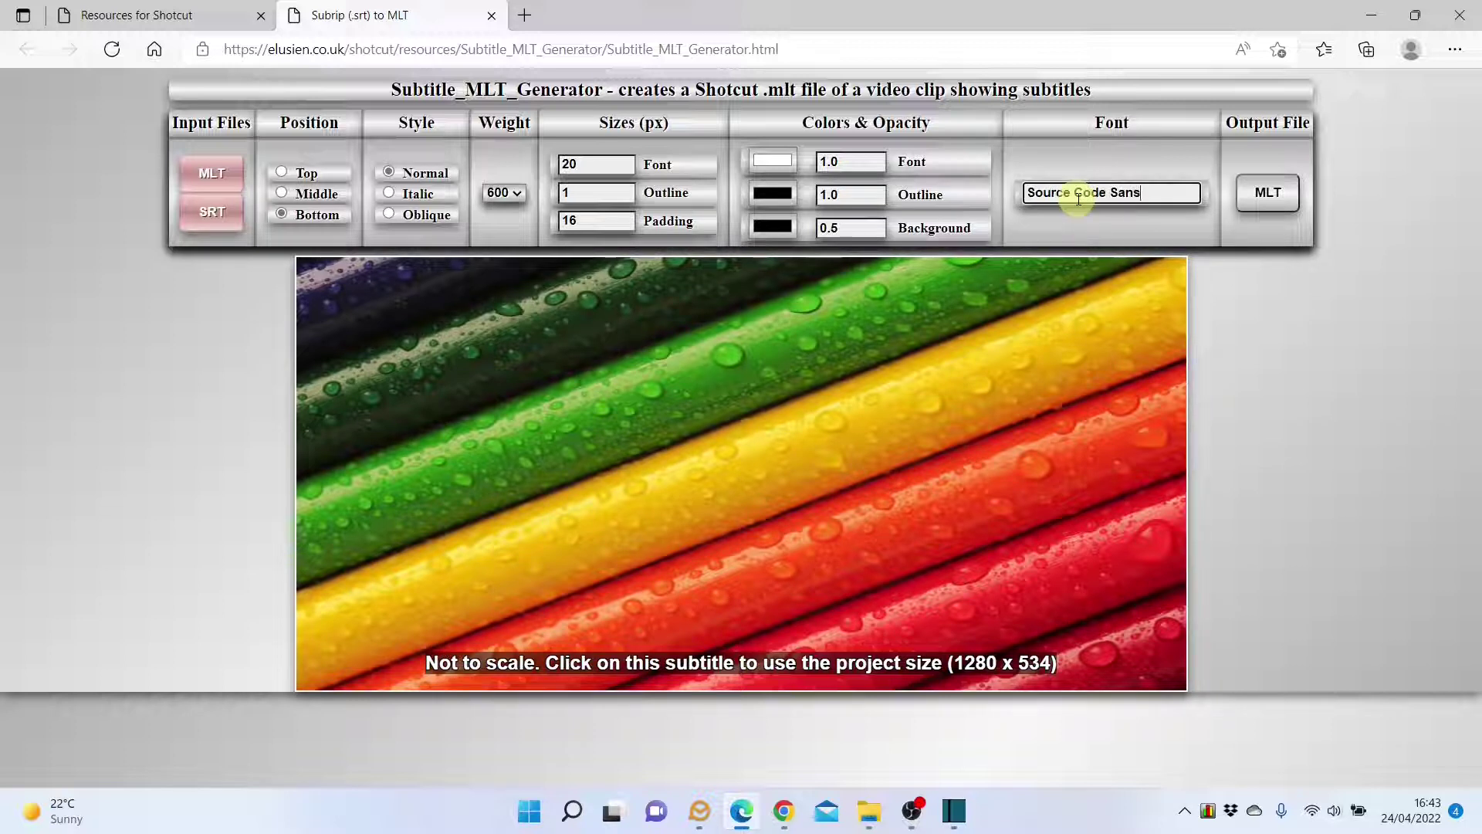
pyautogui.press('Return')
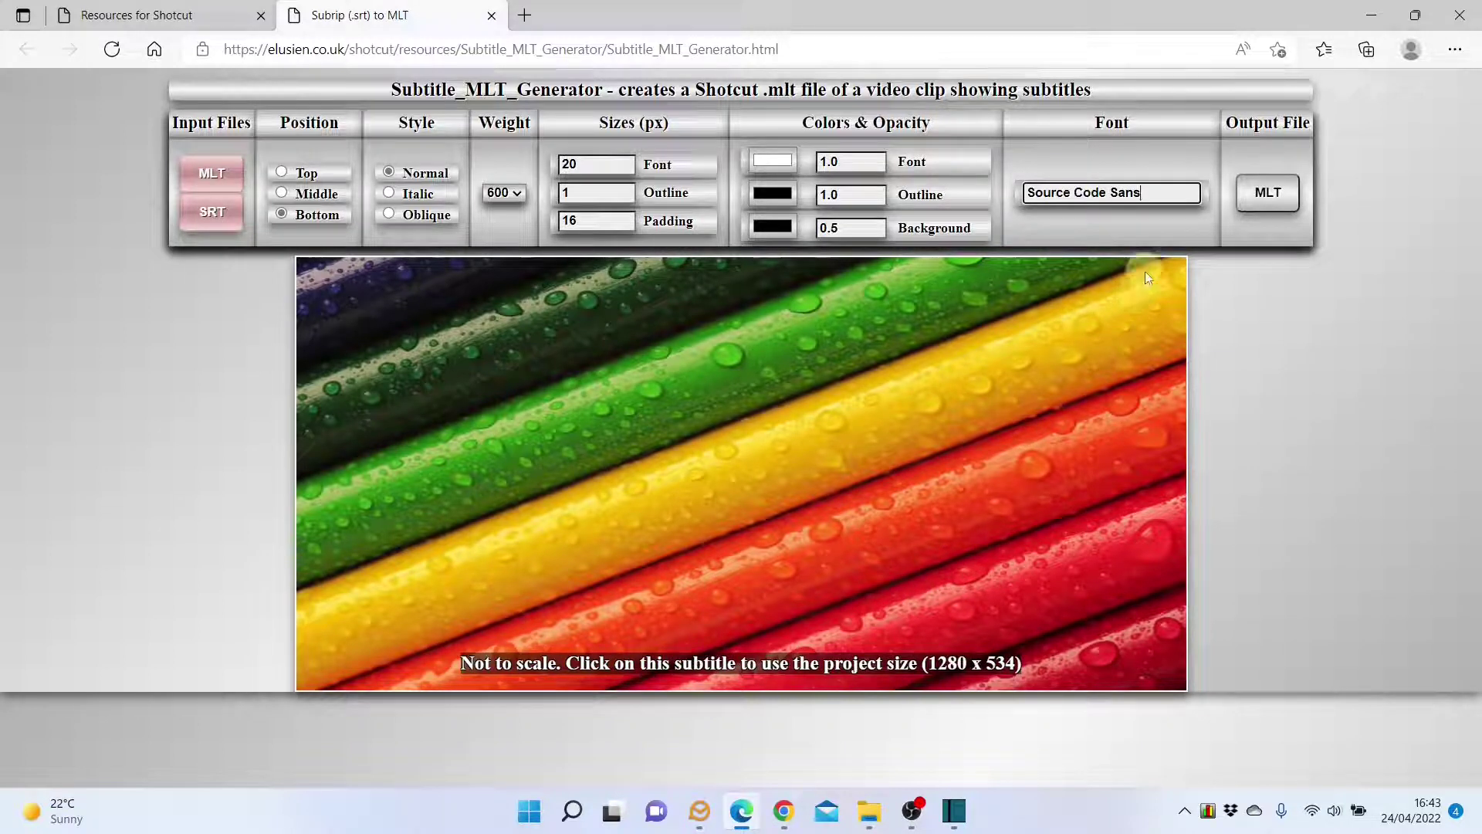
# - Change the subtitle font name to Source Code Pro
pyautogui.click(1156, 192)
pyautogui.moveTo(1155, 191); pyautogui.dragTo(1109, 194)
pyautogui.write('Pro')
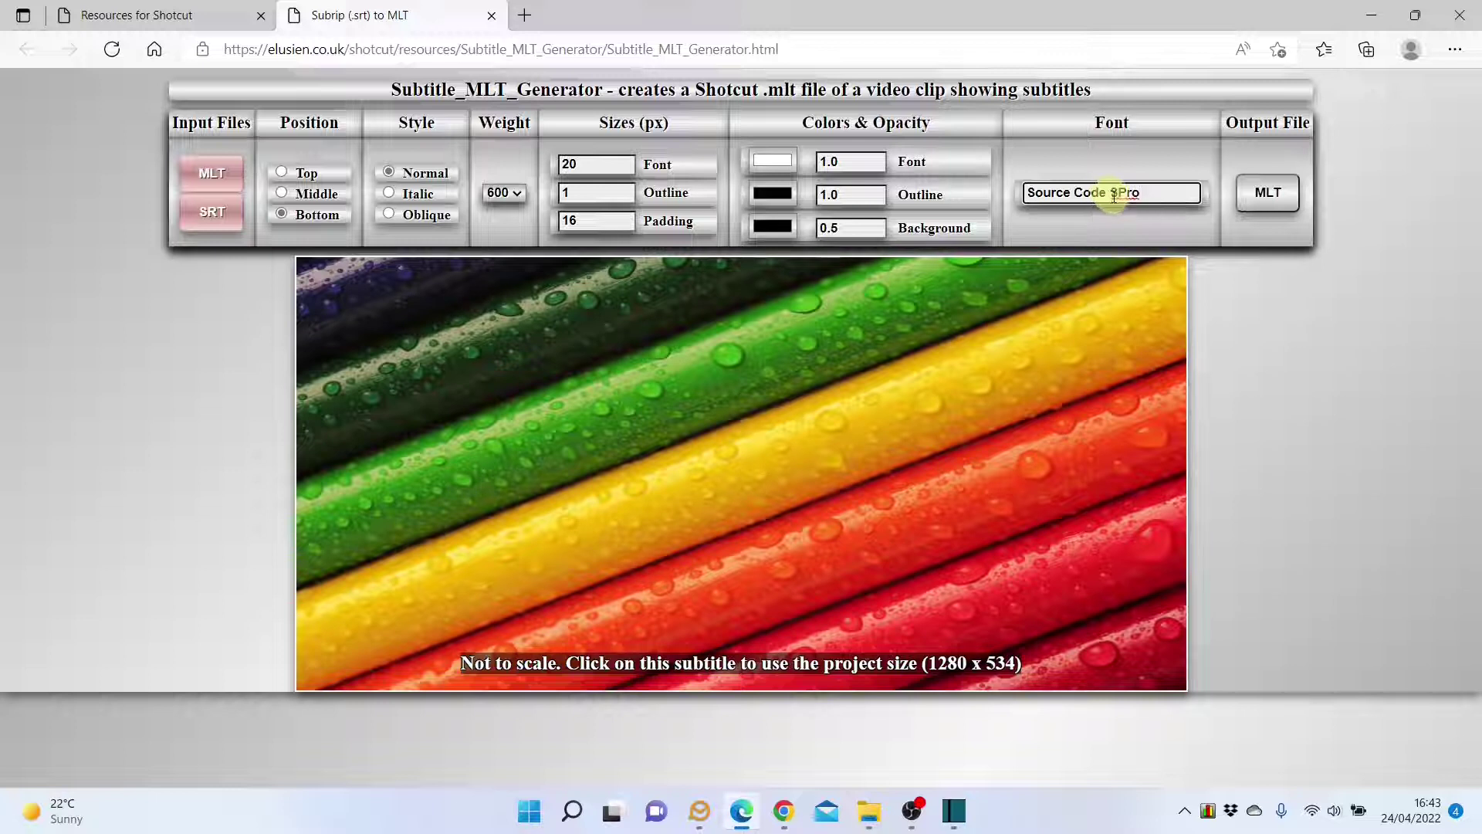
pyautogui.click(1115, 194)
pyautogui.press('BackSpace')
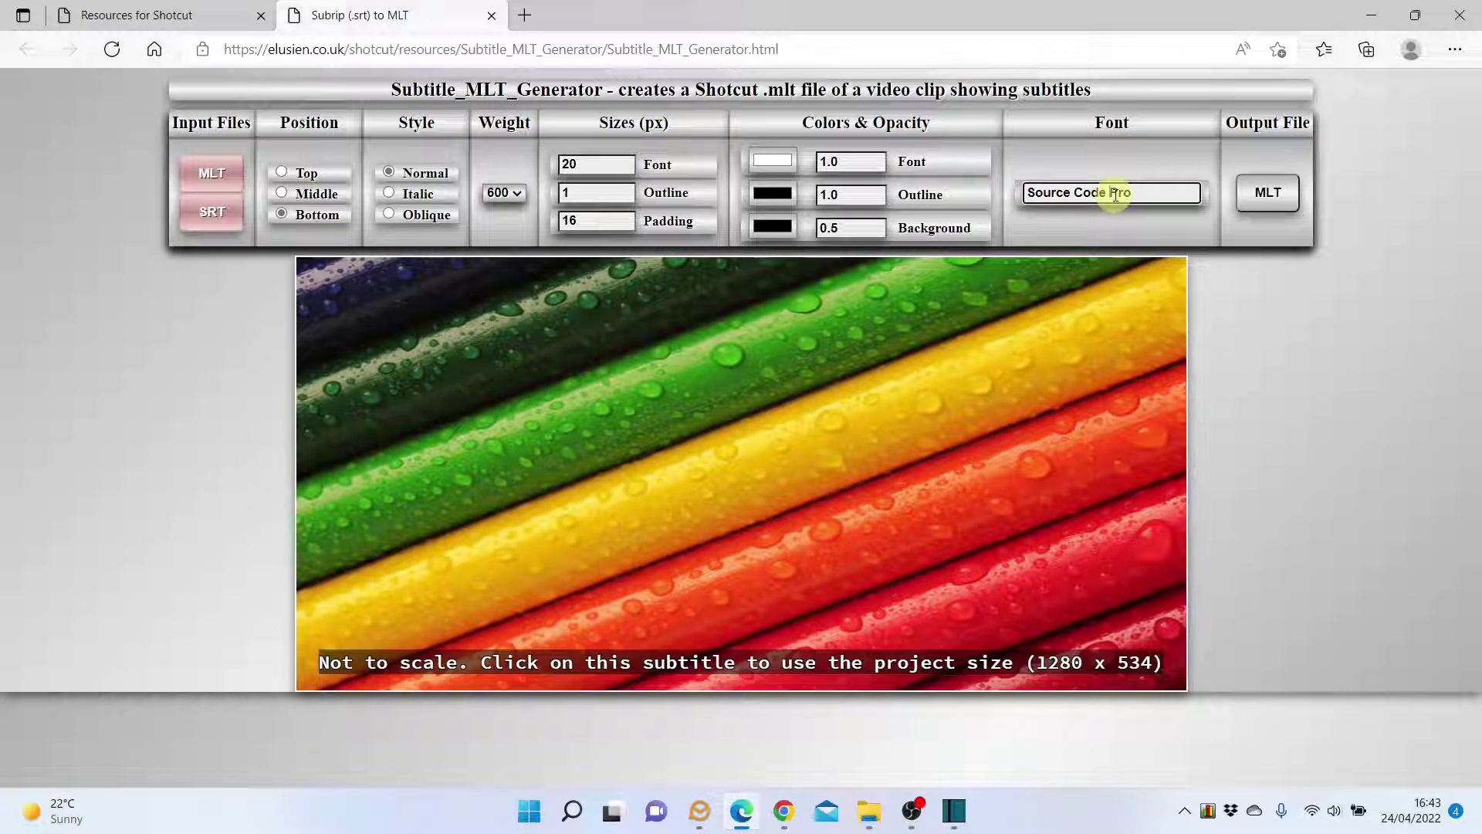
# - Set the subtitle font back to Arial
pyautogui.moveTo(1132, 193); pyautogui.dragTo(1029, 189)
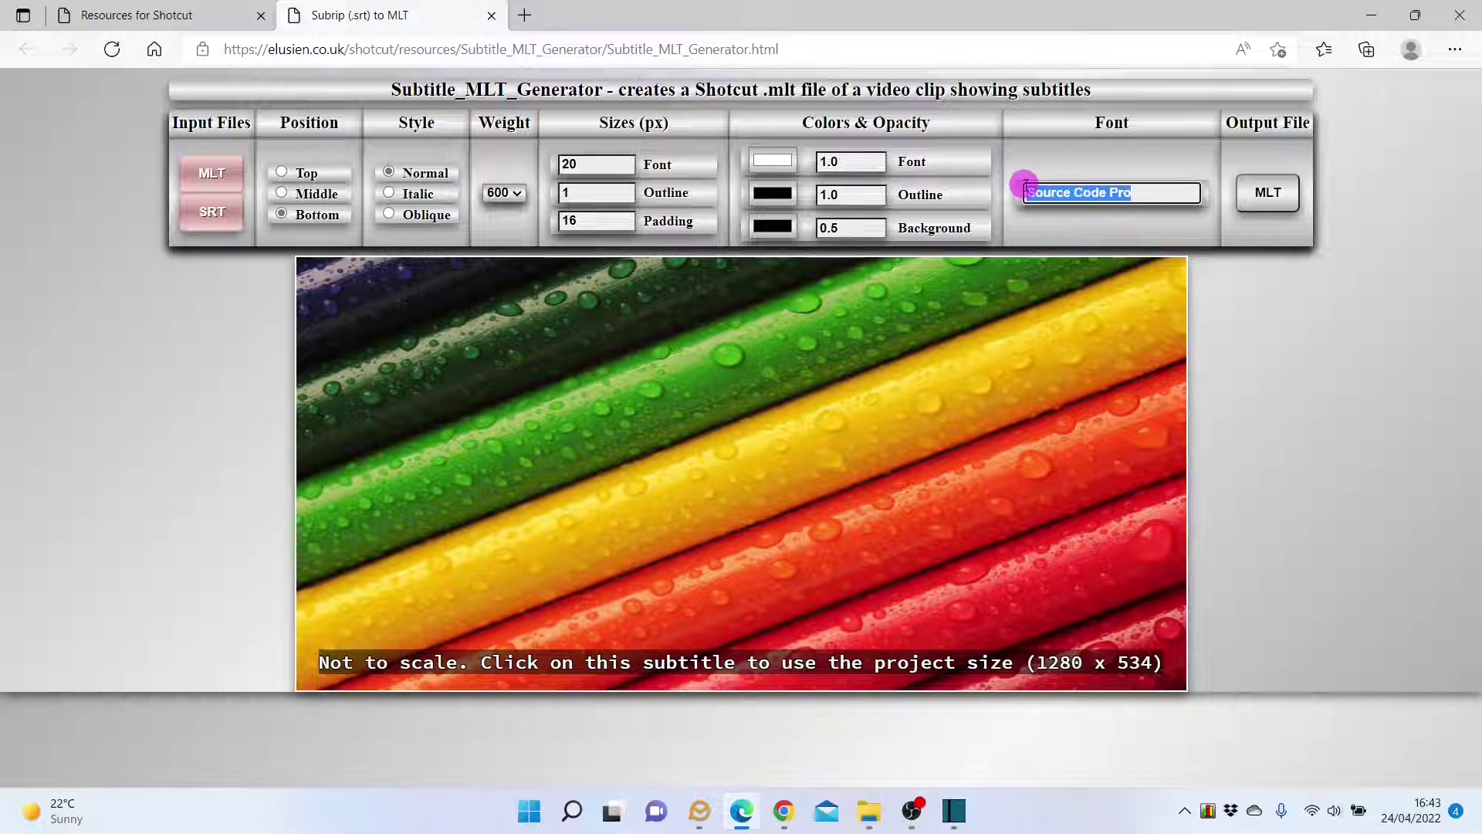
pyautogui.write('Ar')
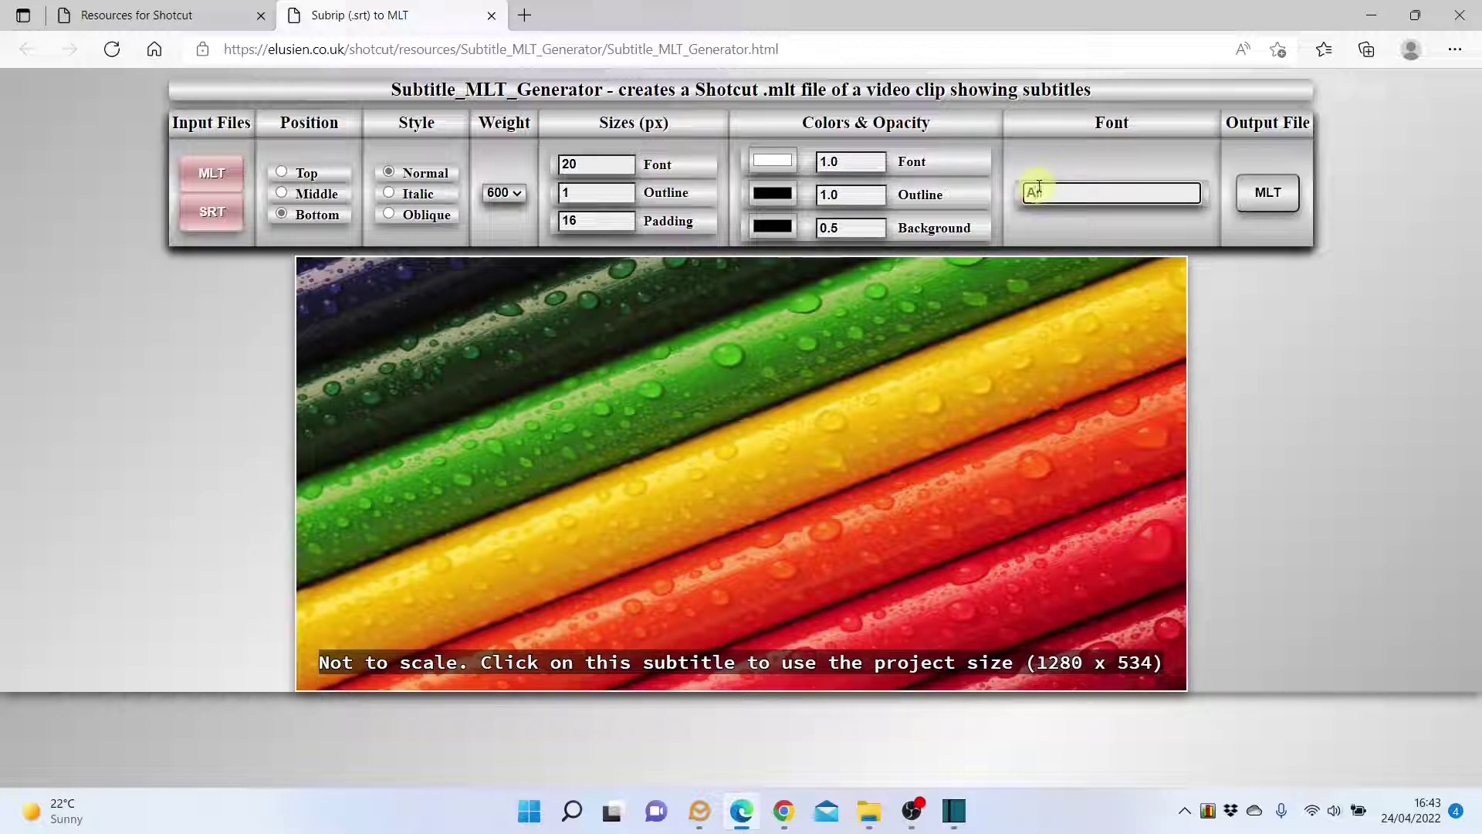
pyautogui.write('ial')
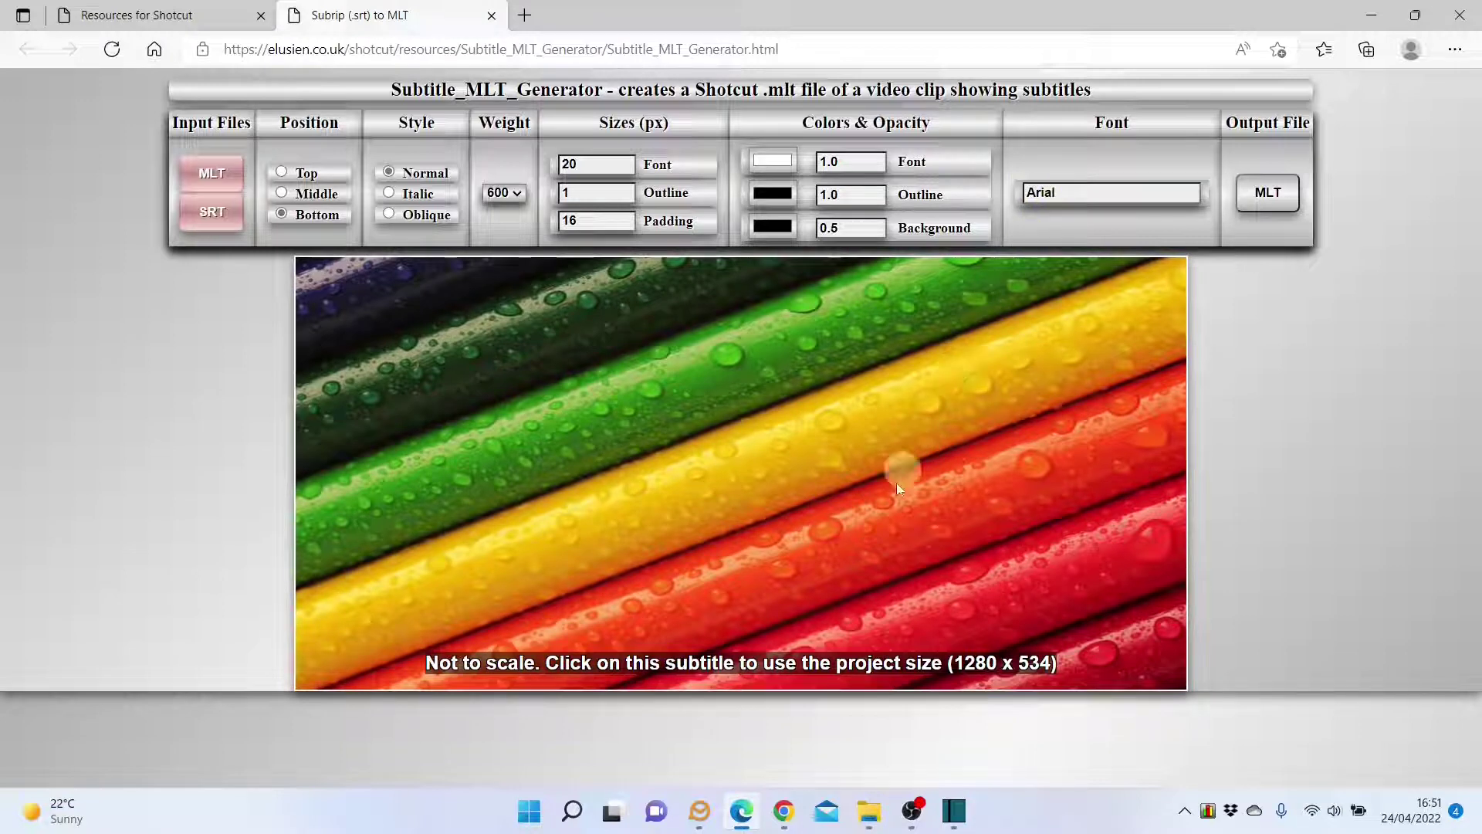
# - Preview the sample subtitle at the project size and generate the output subtitle MLT file
pyautogui.click(801, 664)
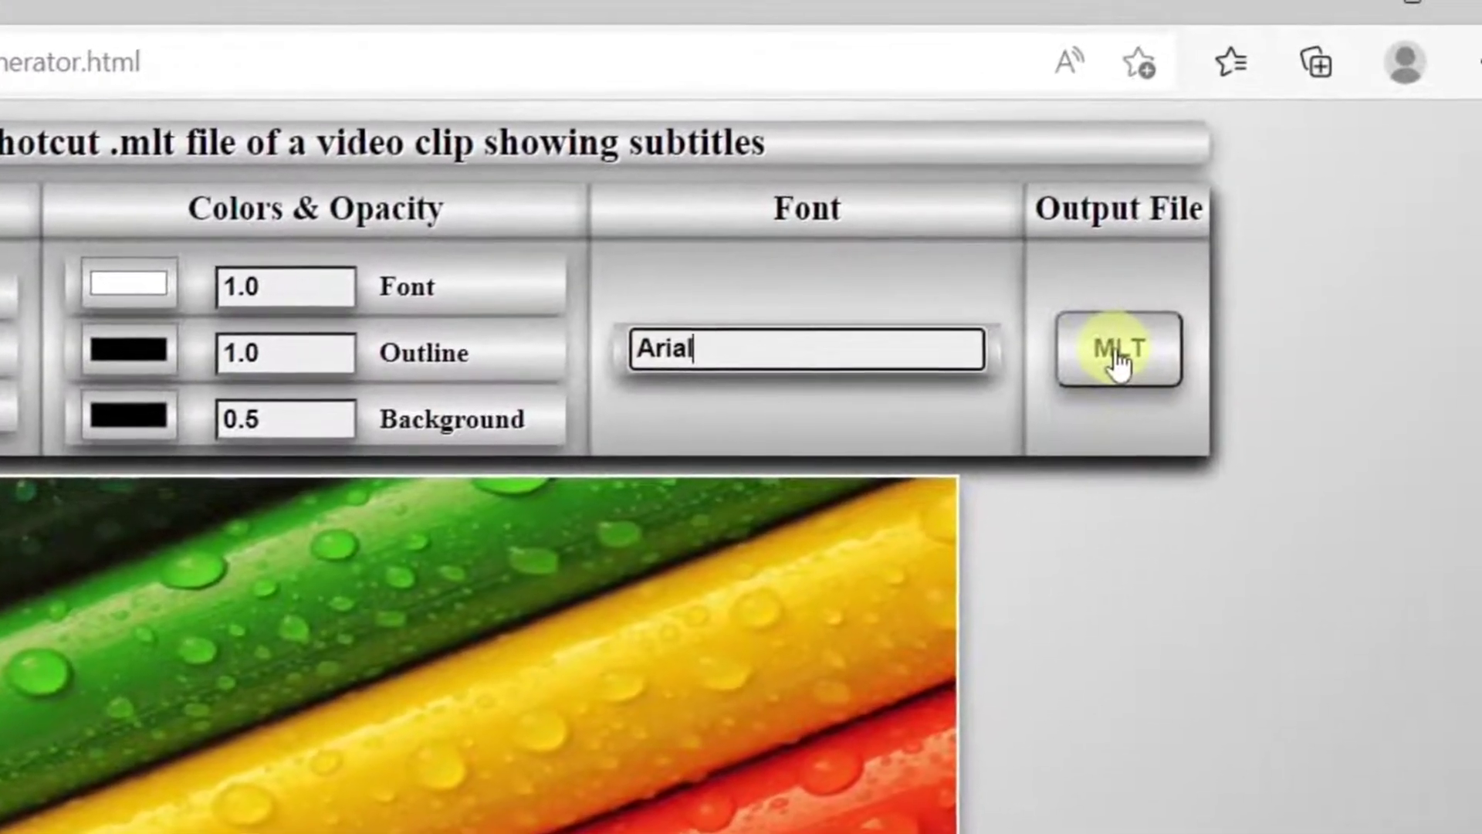
pyautogui.click(1120, 359)
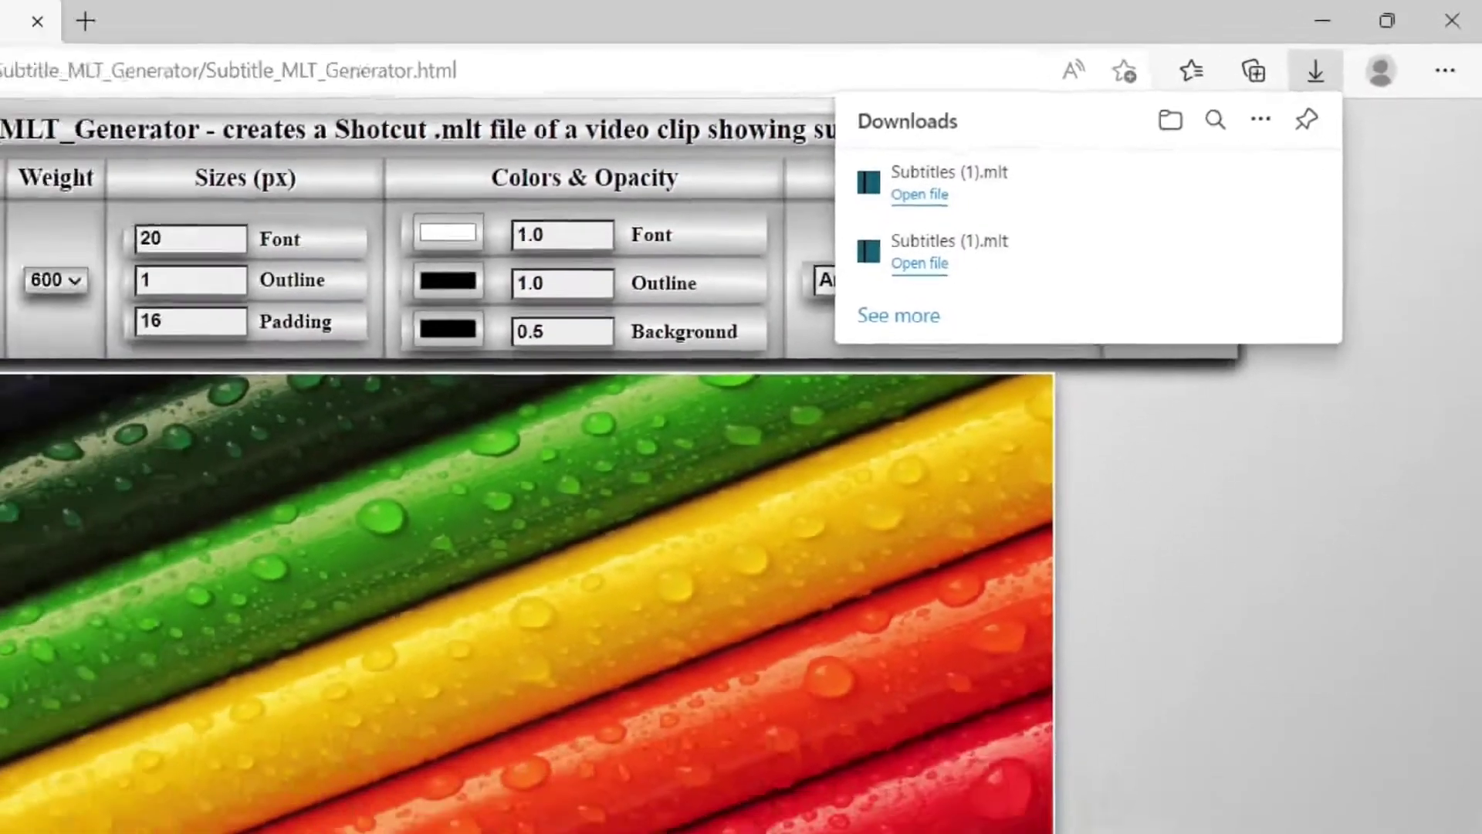
# - Move the generated Subtitles (1).mlt file from the Downloads folder into the Tears_of_Steel project folder
pyautogui.moveTo(446, 833)
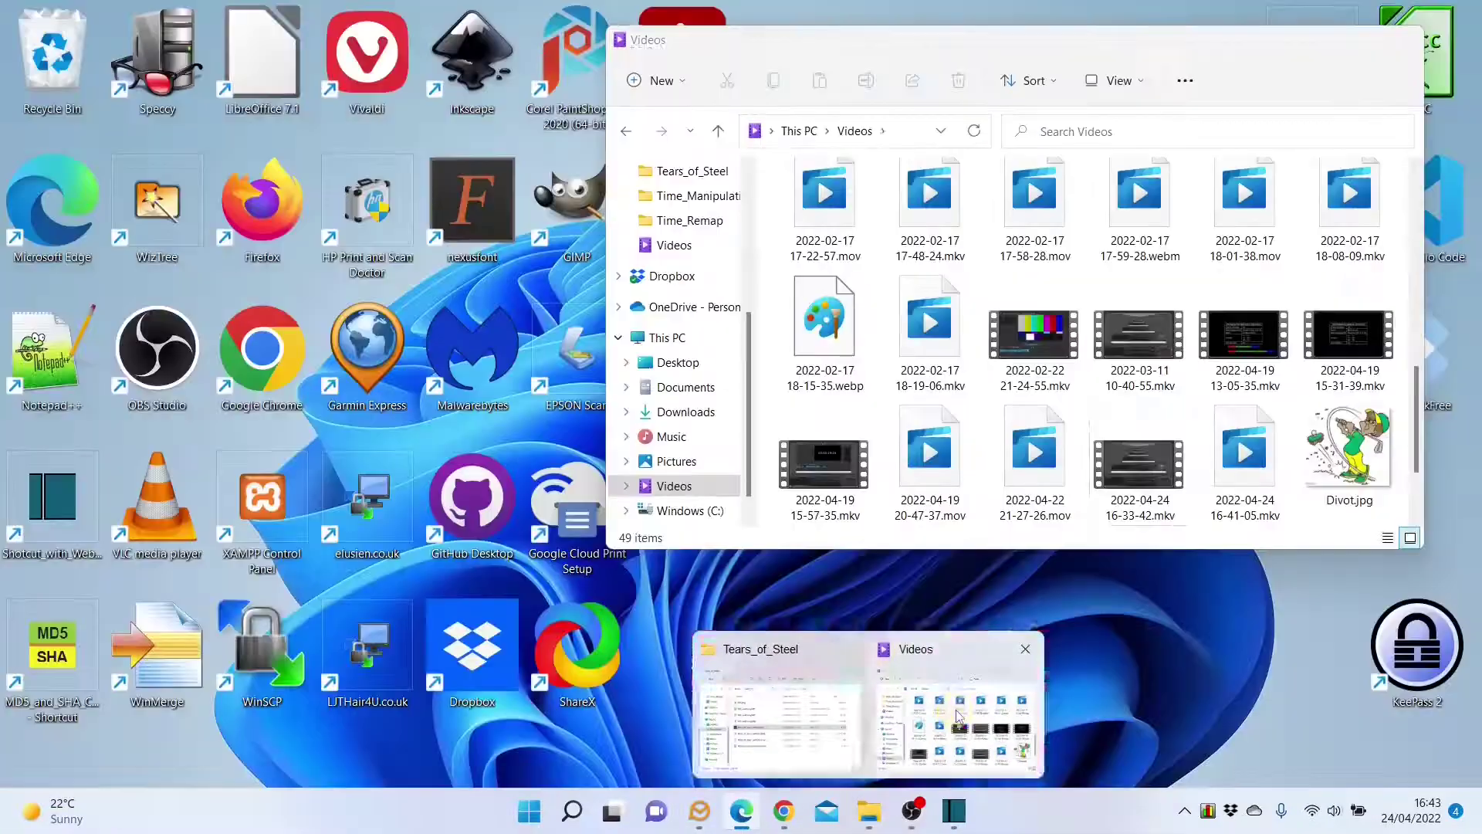
pyautogui.click(957, 718)
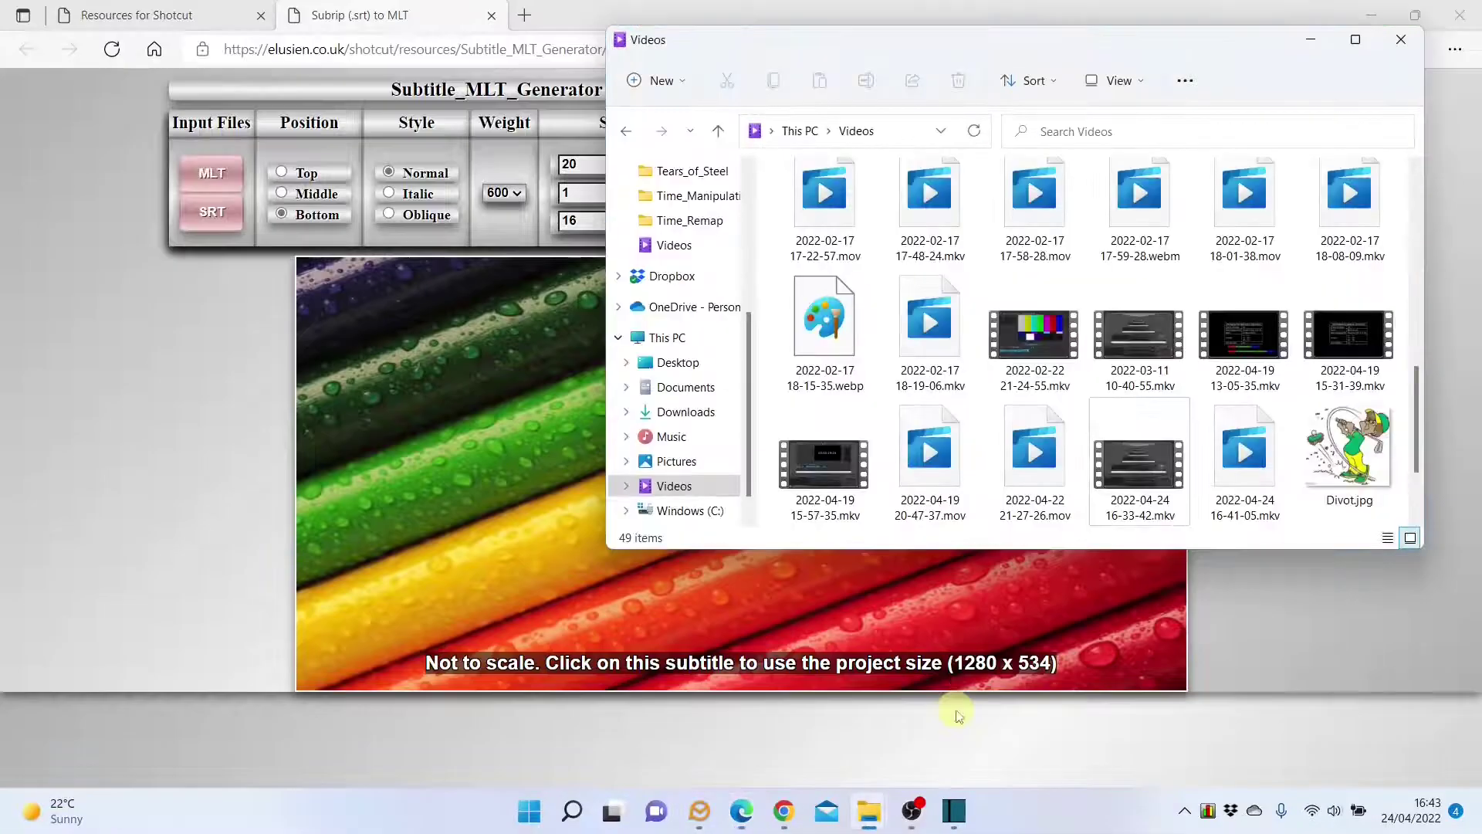
pyautogui.click(695, 415)
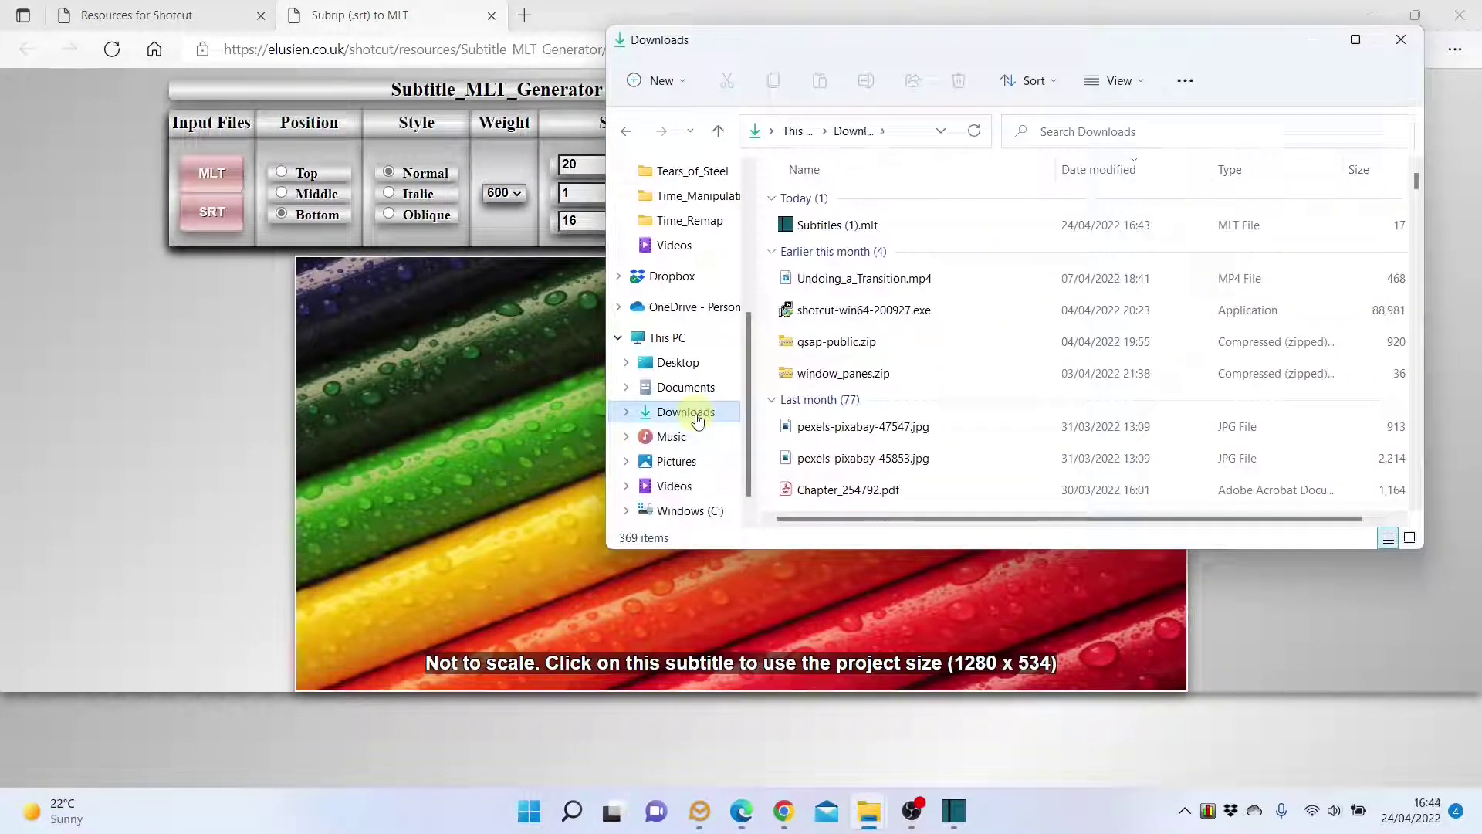
pyautogui.click(840, 224)
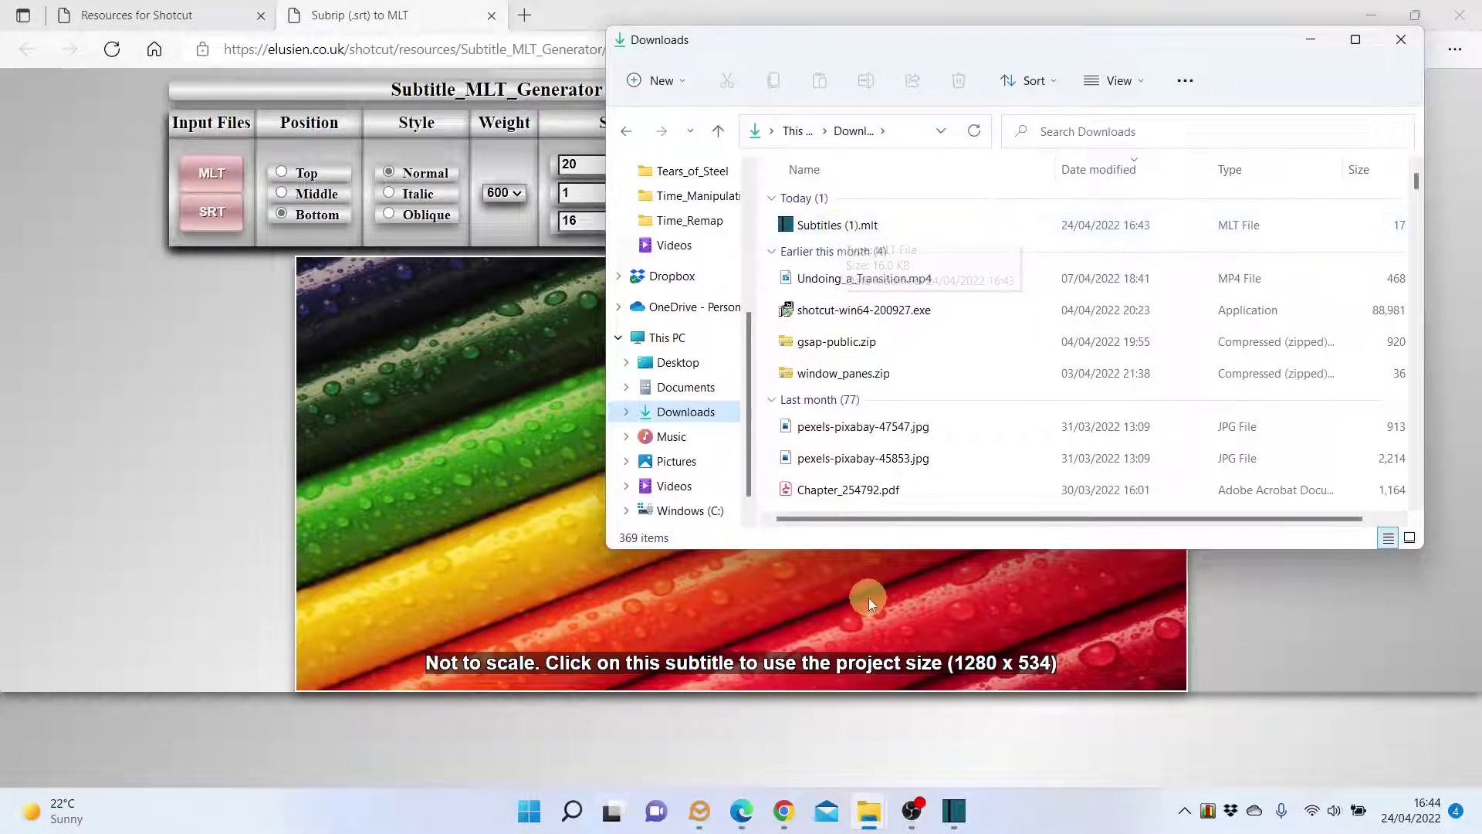
pyautogui.moveTo(875, 808)
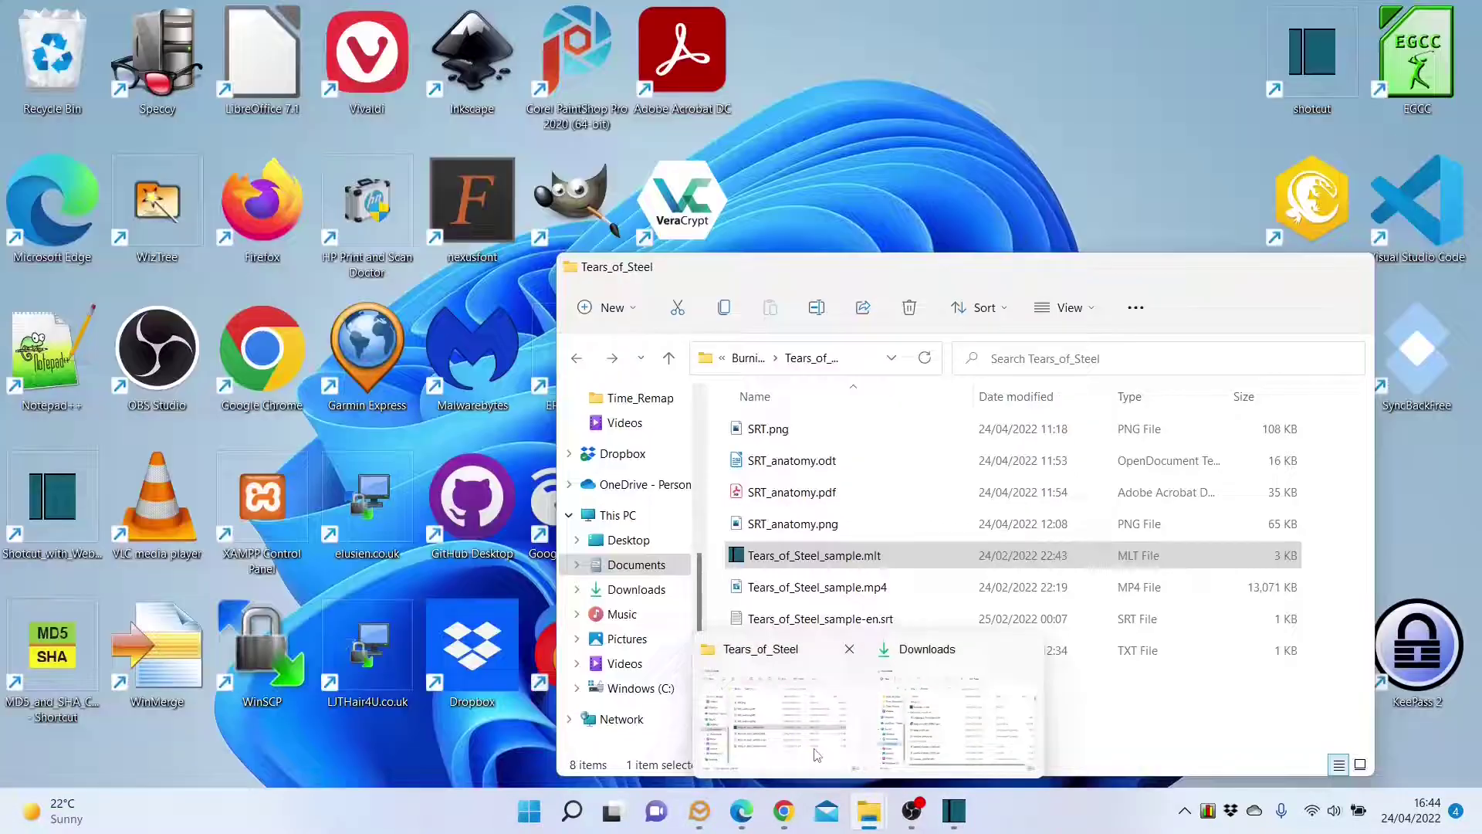
pyautogui.click(817, 753)
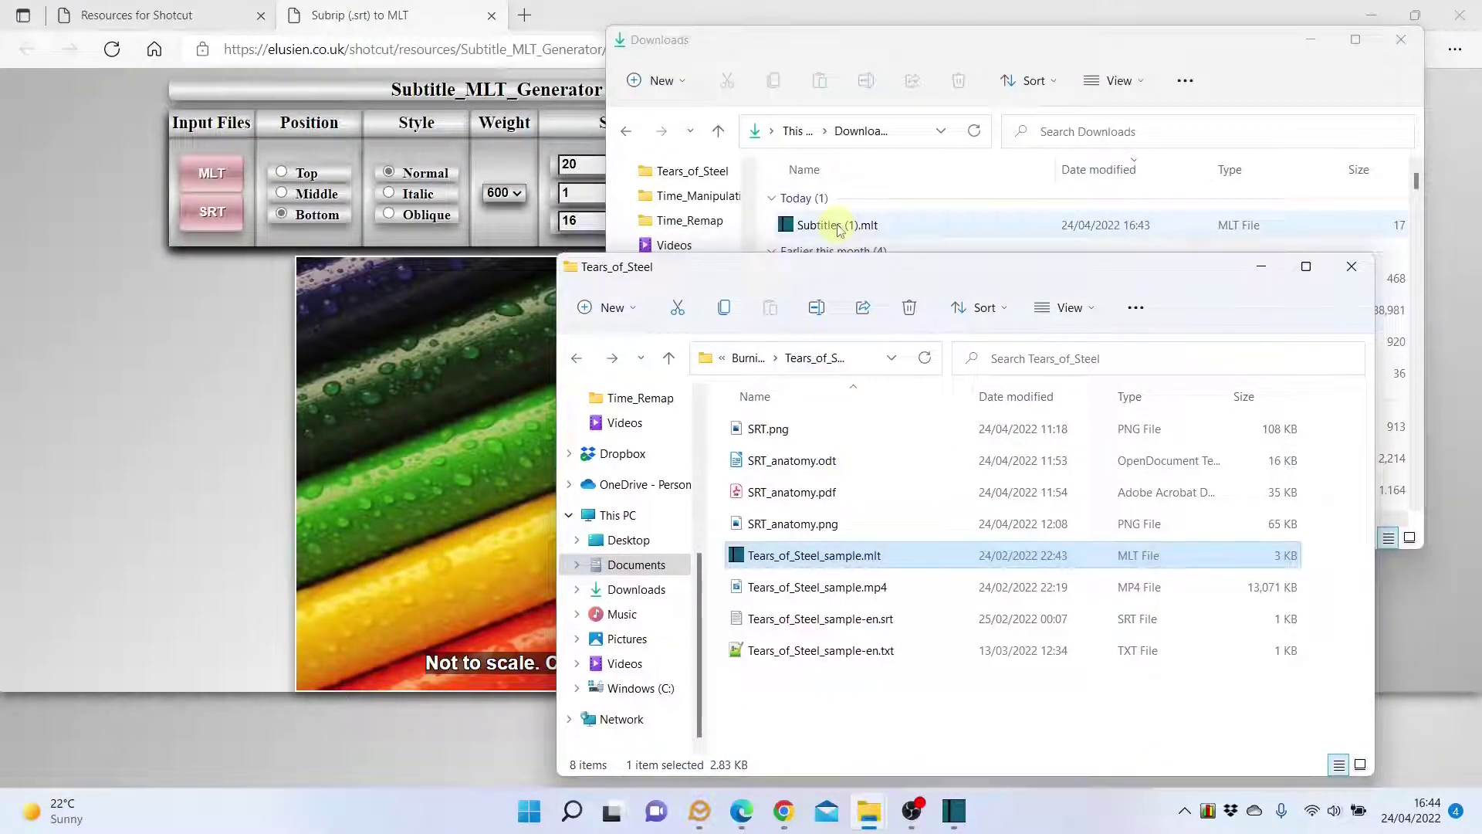
pyautogui.moveTo(839, 230); pyautogui.dragTo(847, 751)
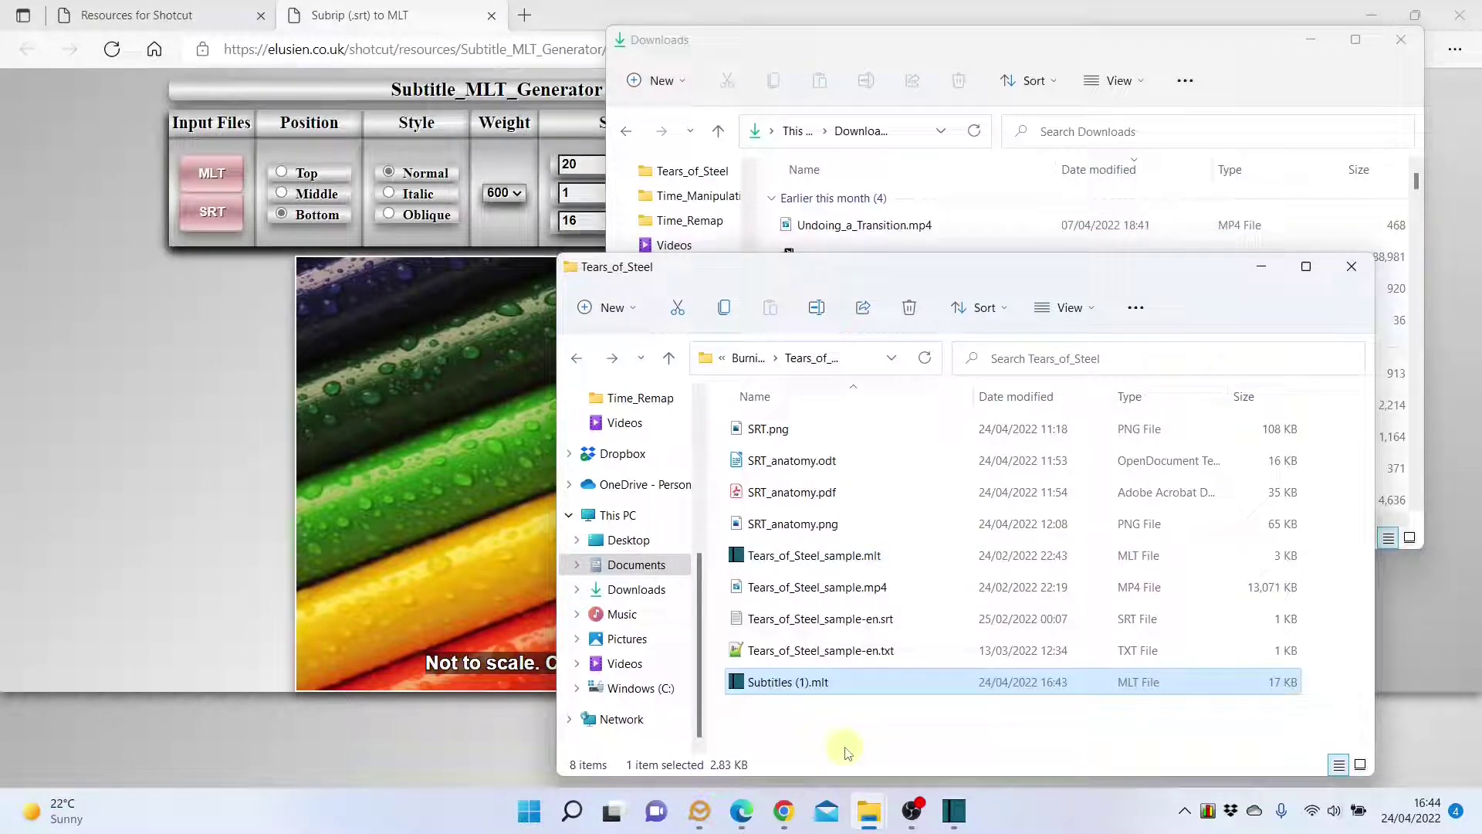
# - Rename the Subtitles (1).mlt file in the Tears_of_Steel folder as Subtitles.mlt
pyautogui.click(810, 685)
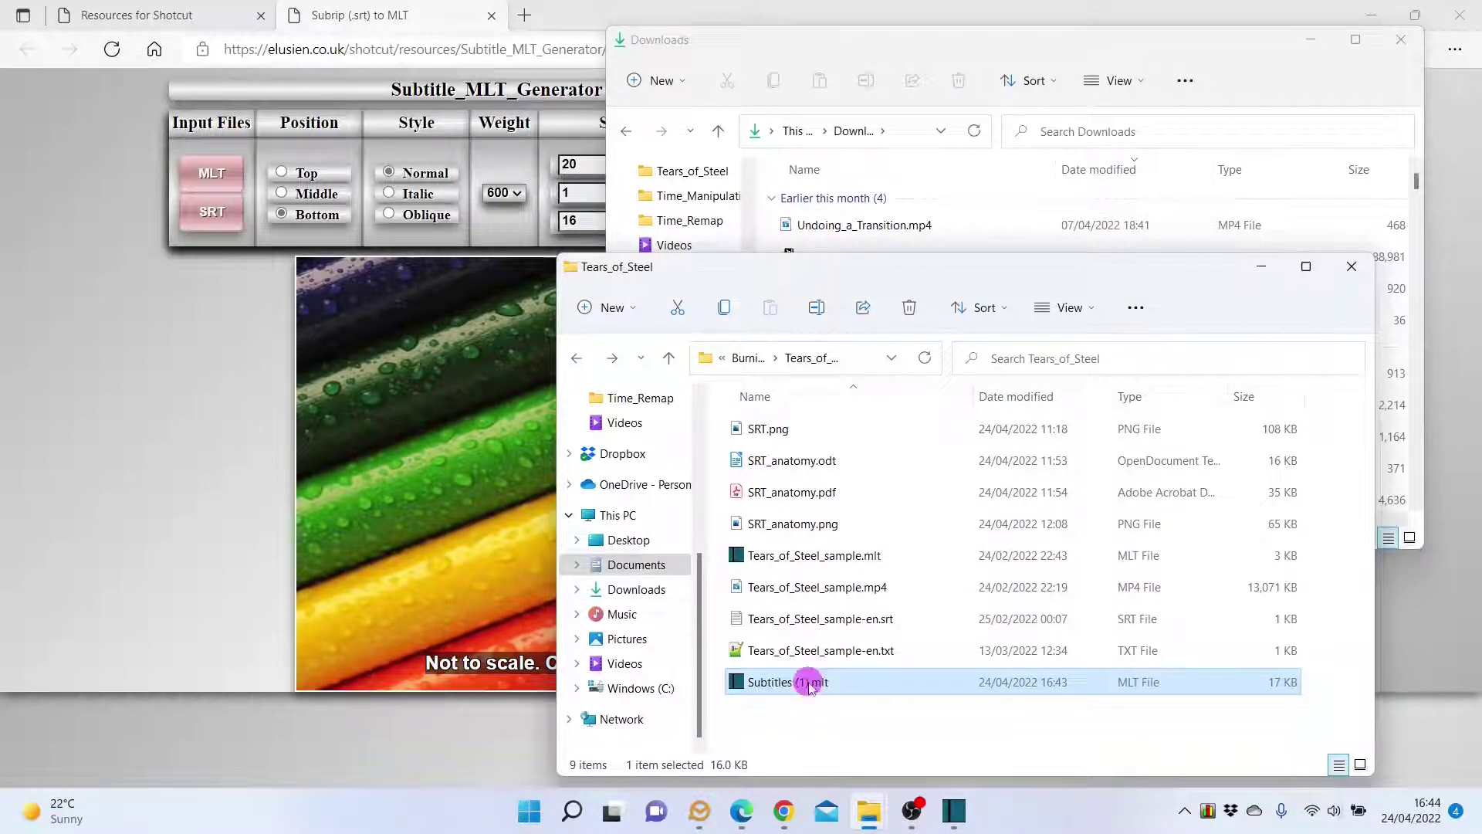
pyautogui.click(807, 683)
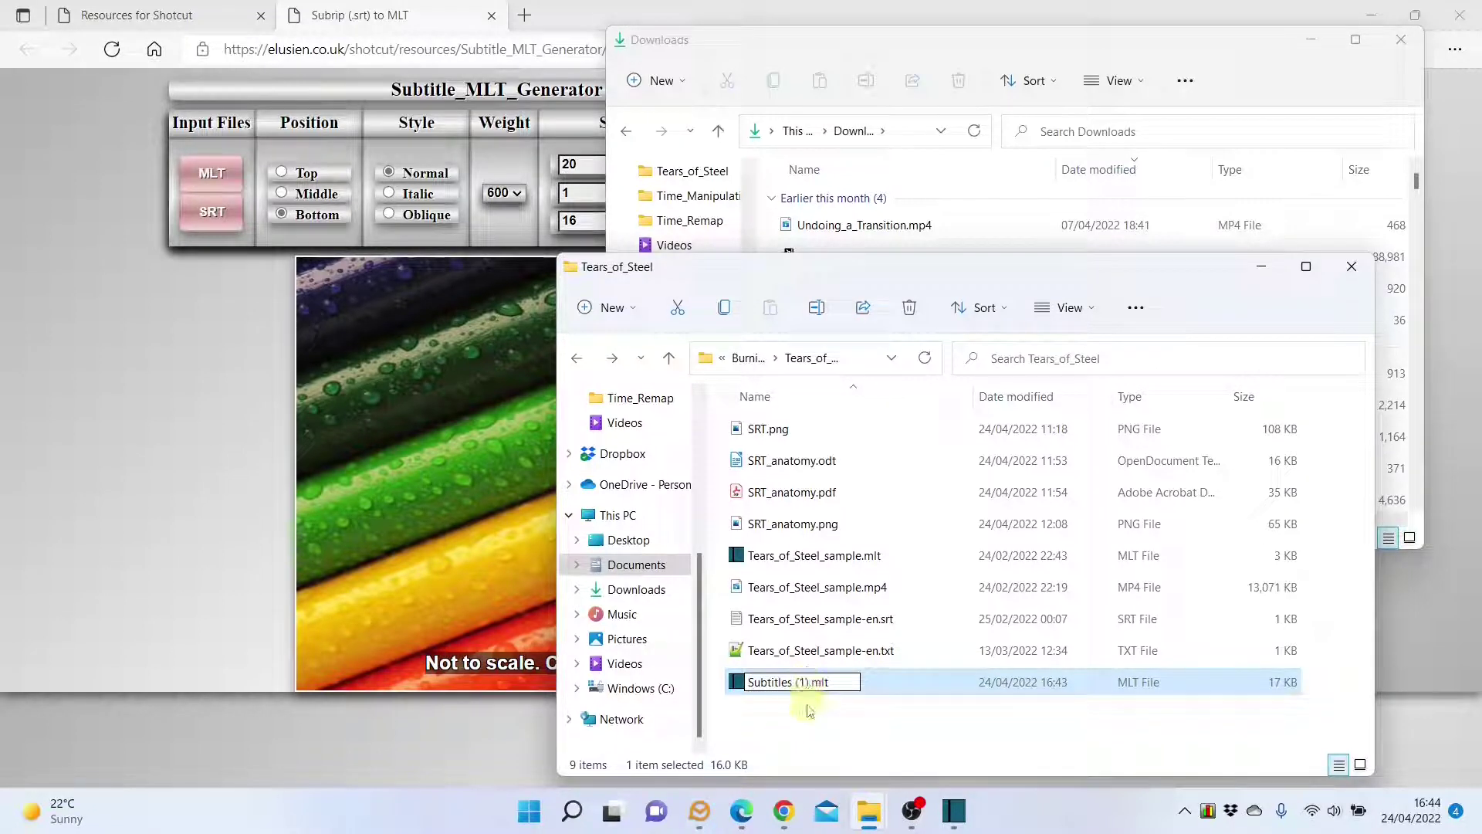
pyautogui.press('BackSpace')
pyautogui.press('BackSpace')
pyautogui.press('BackSpace')
pyautogui.press('BackSpace')
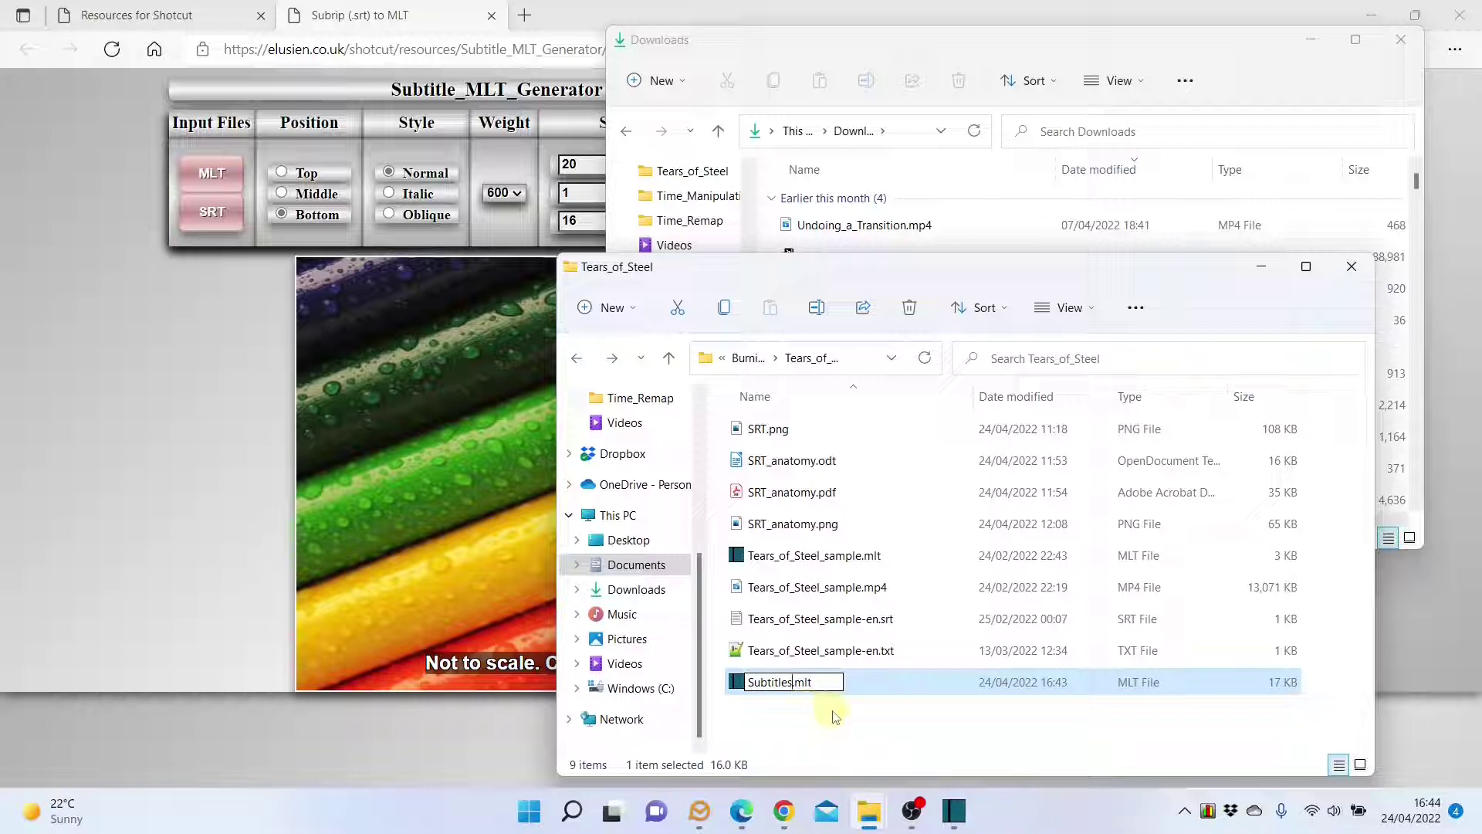
pyautogui.click(834, 716)
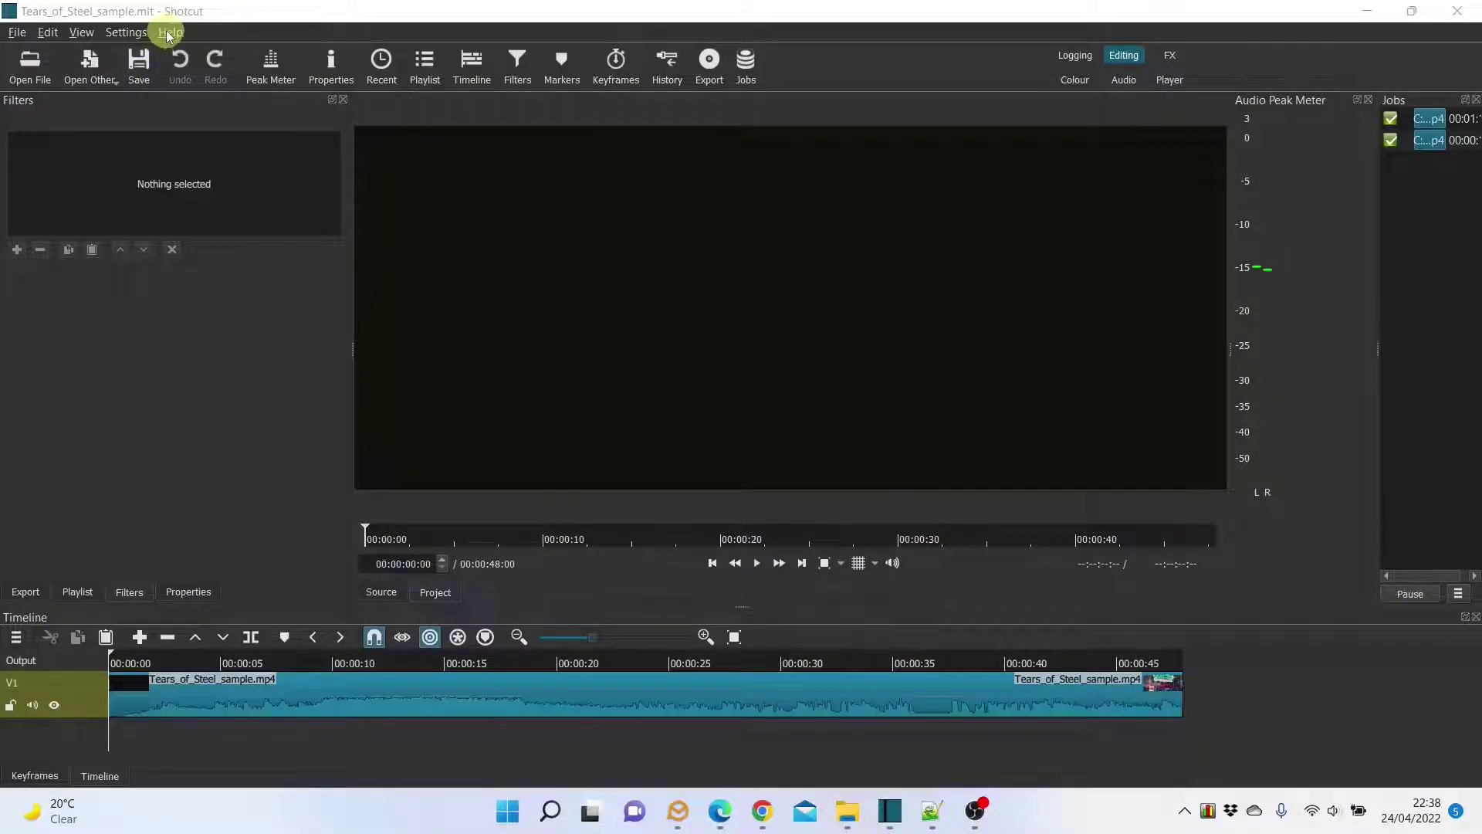
# - Switch to Shotcut and check its version in the program's About information, then close it
pyautogui.click(169, 34)
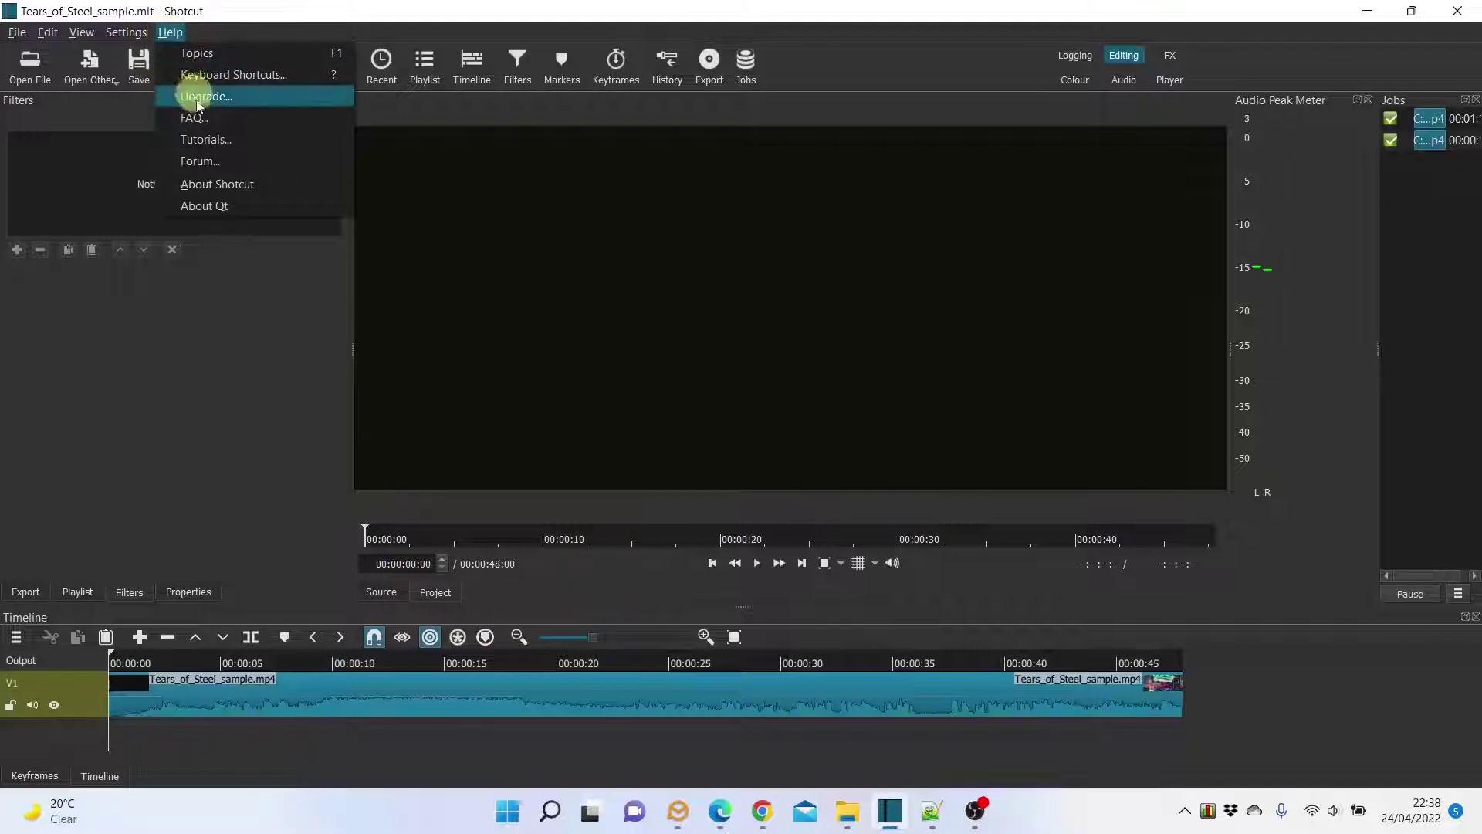
pyautogui.click(233, 184)
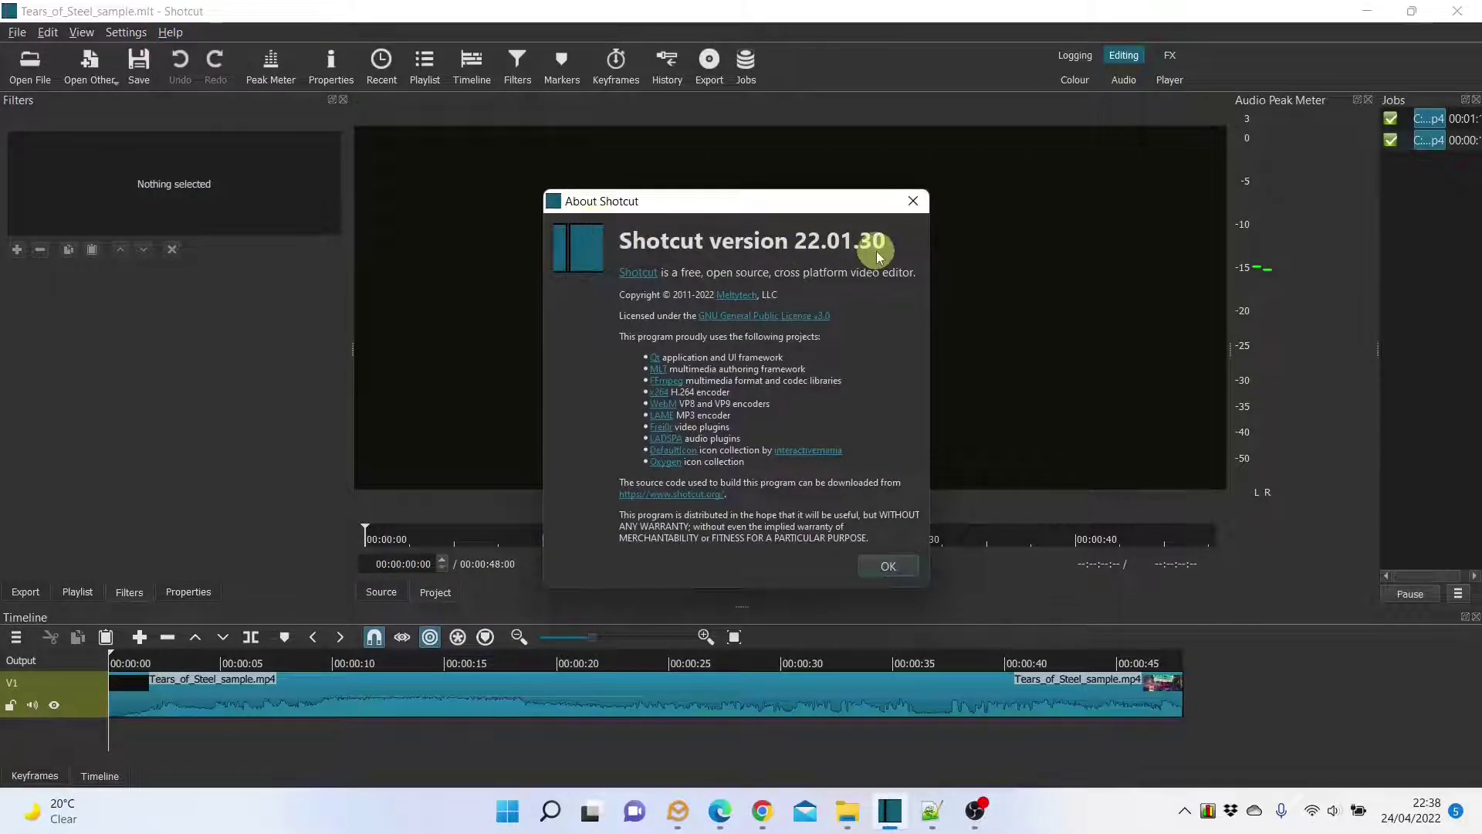
pyautogui.click(900, 564)
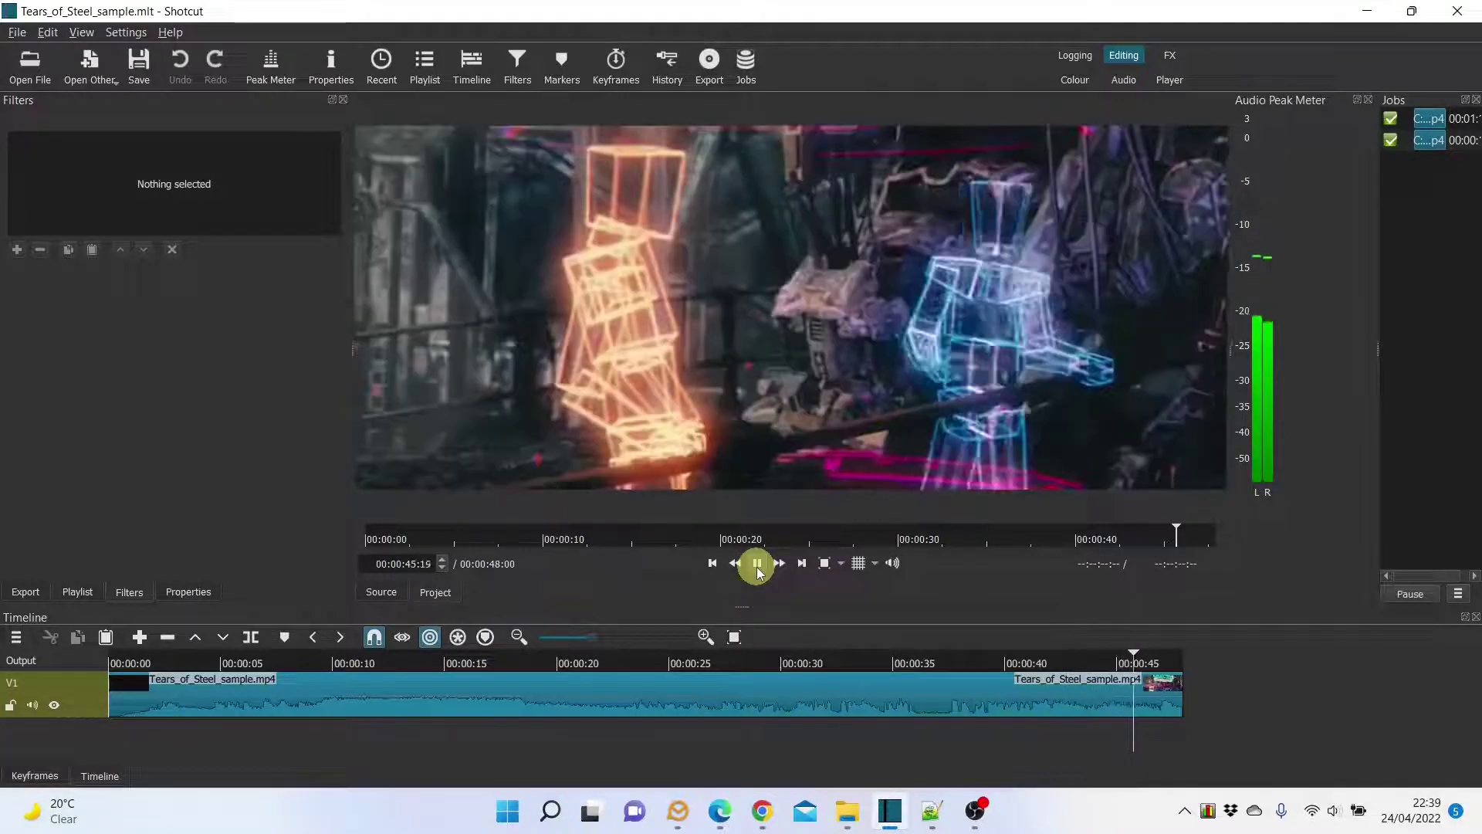
# - Return the playhead to the start of the project and add a second video track to the timeline
pyautogui.click(711, 562)
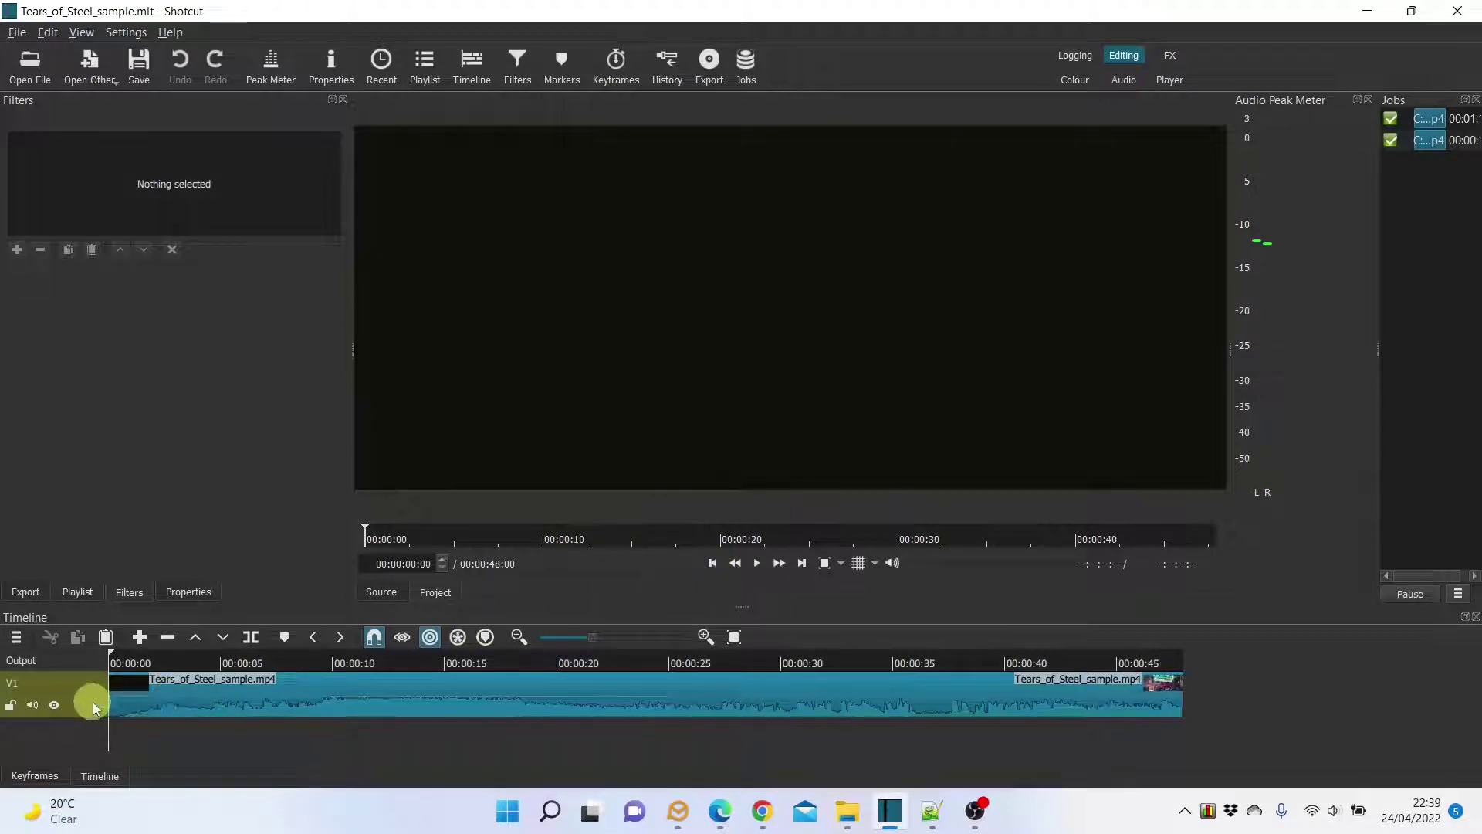
pyautogui.click(16, 637)
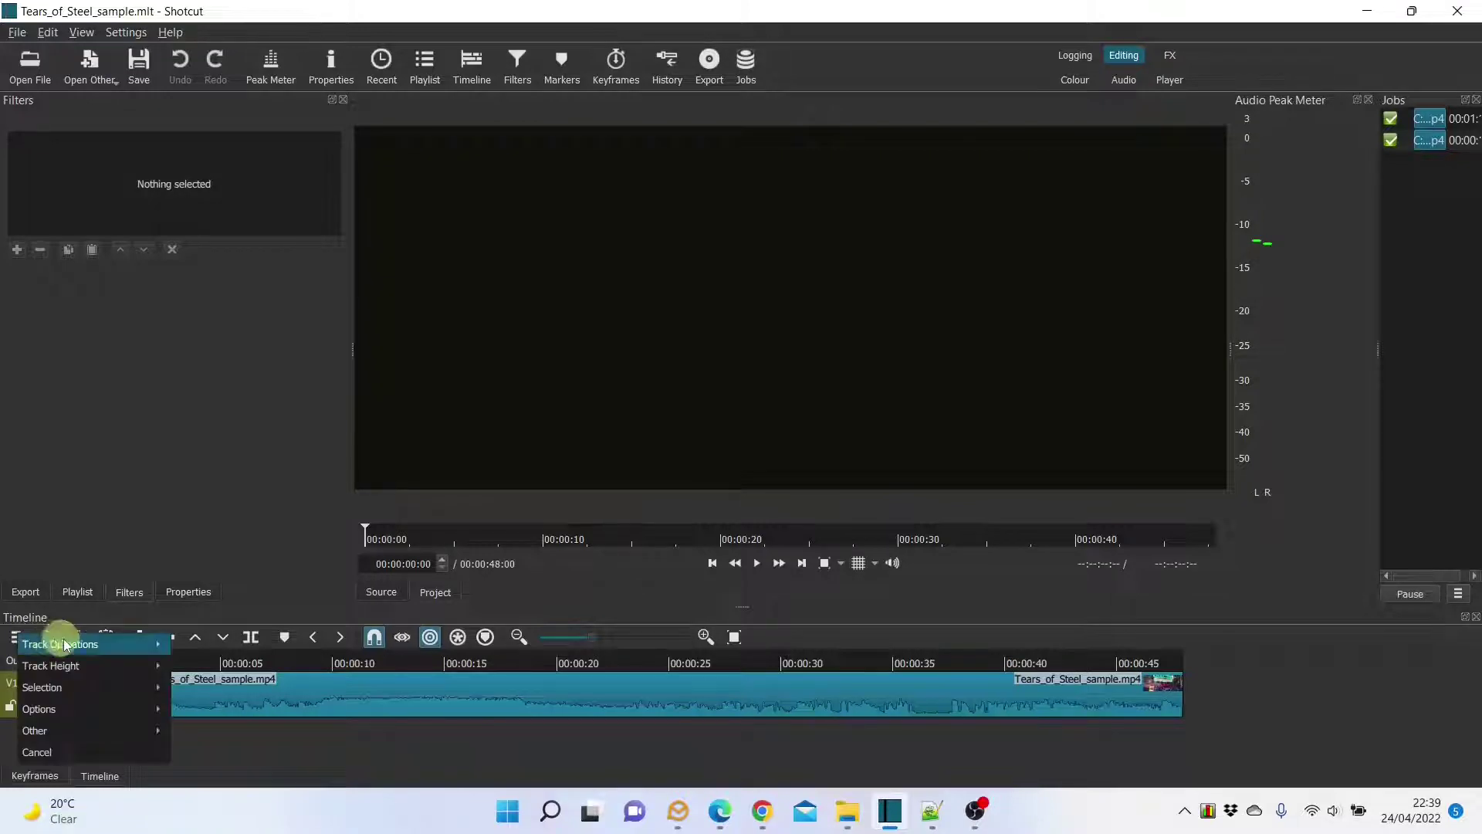
pyautogui.moveTo(70, 643)
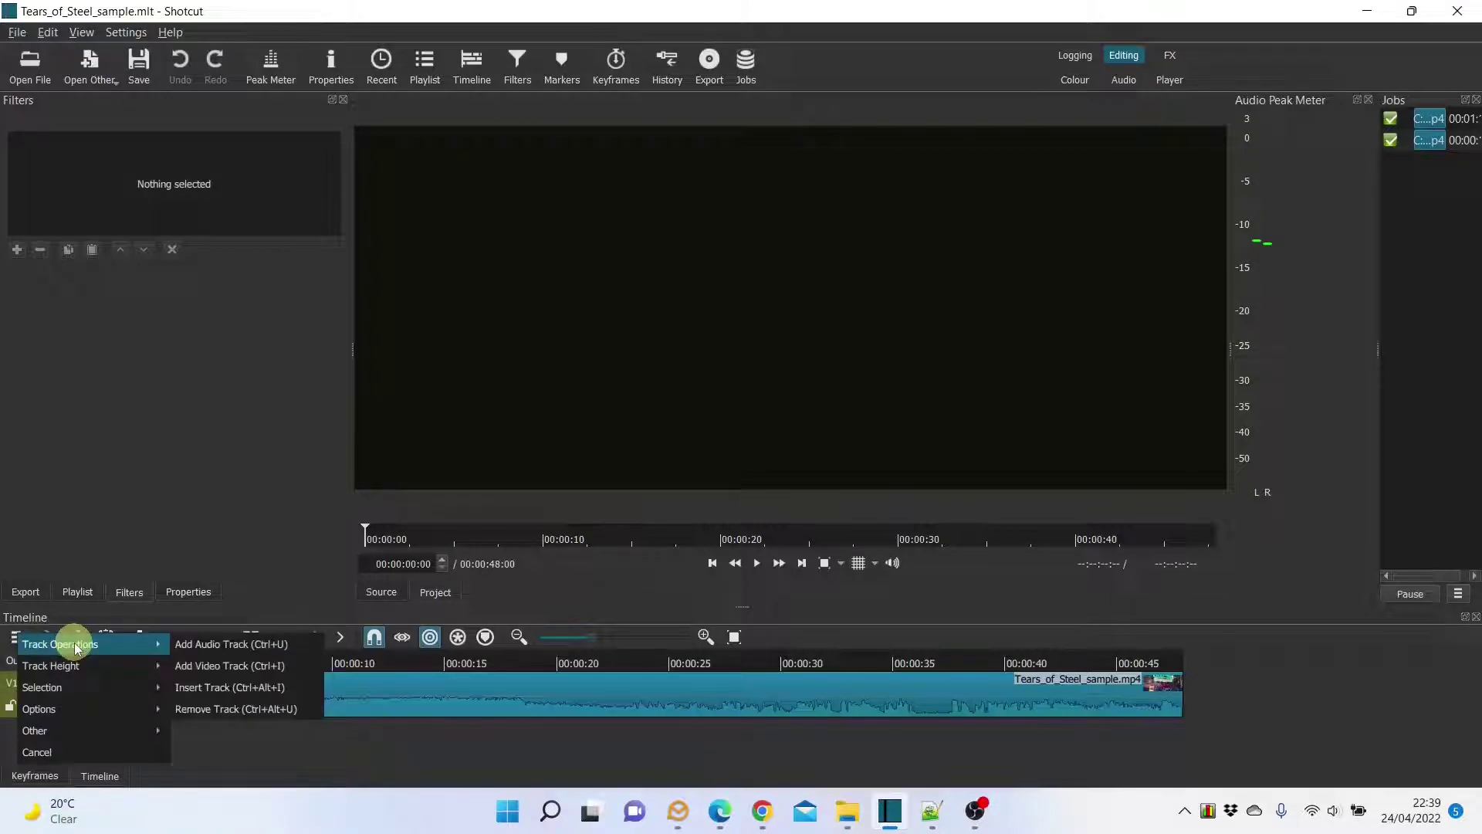
pyautogui.click(224, 665)
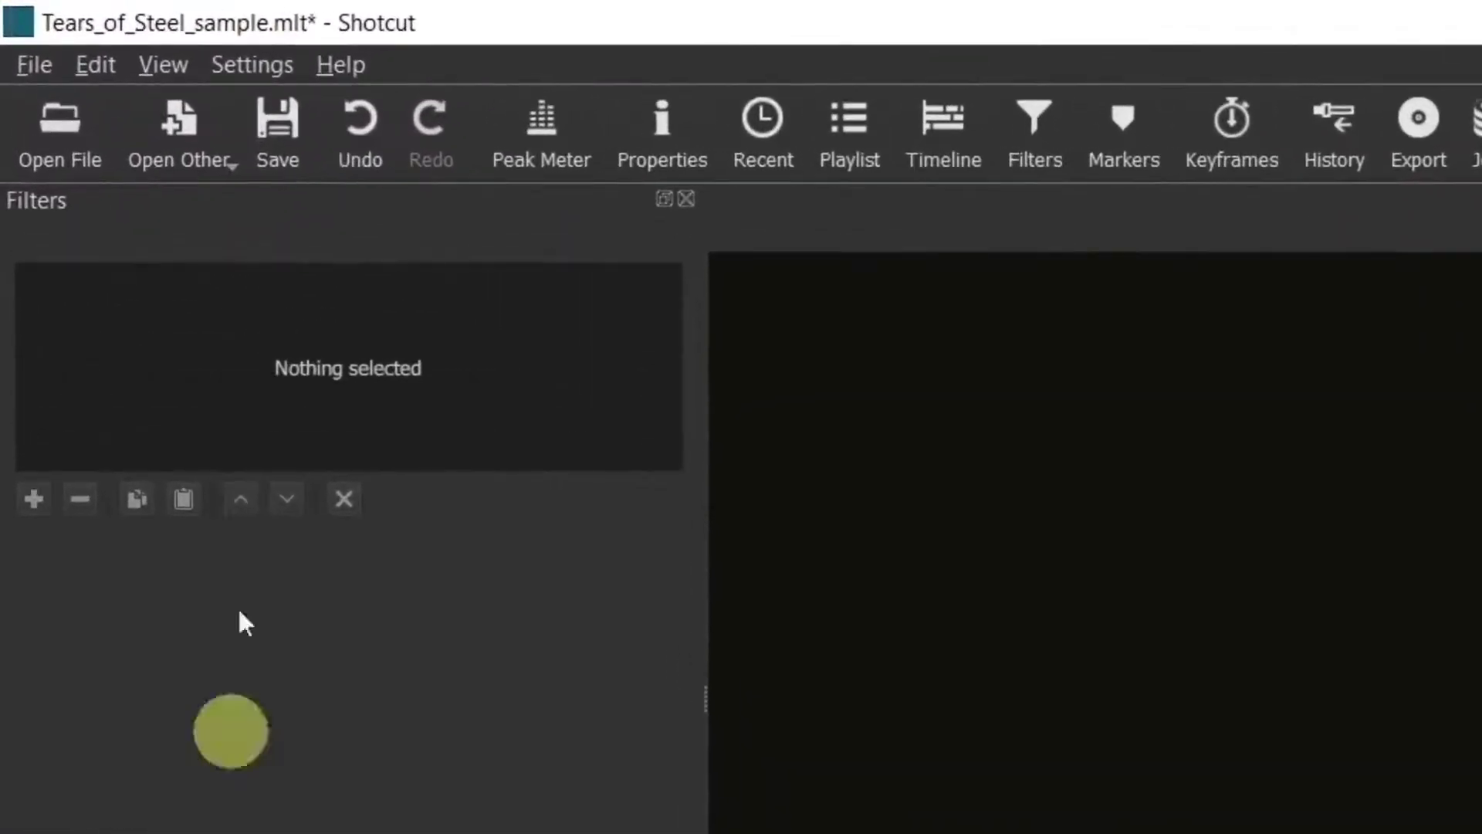
# - Open Subtitles.mlt as an MLT XML clip and append it to video track V2
pyautogui.click(37, 66)
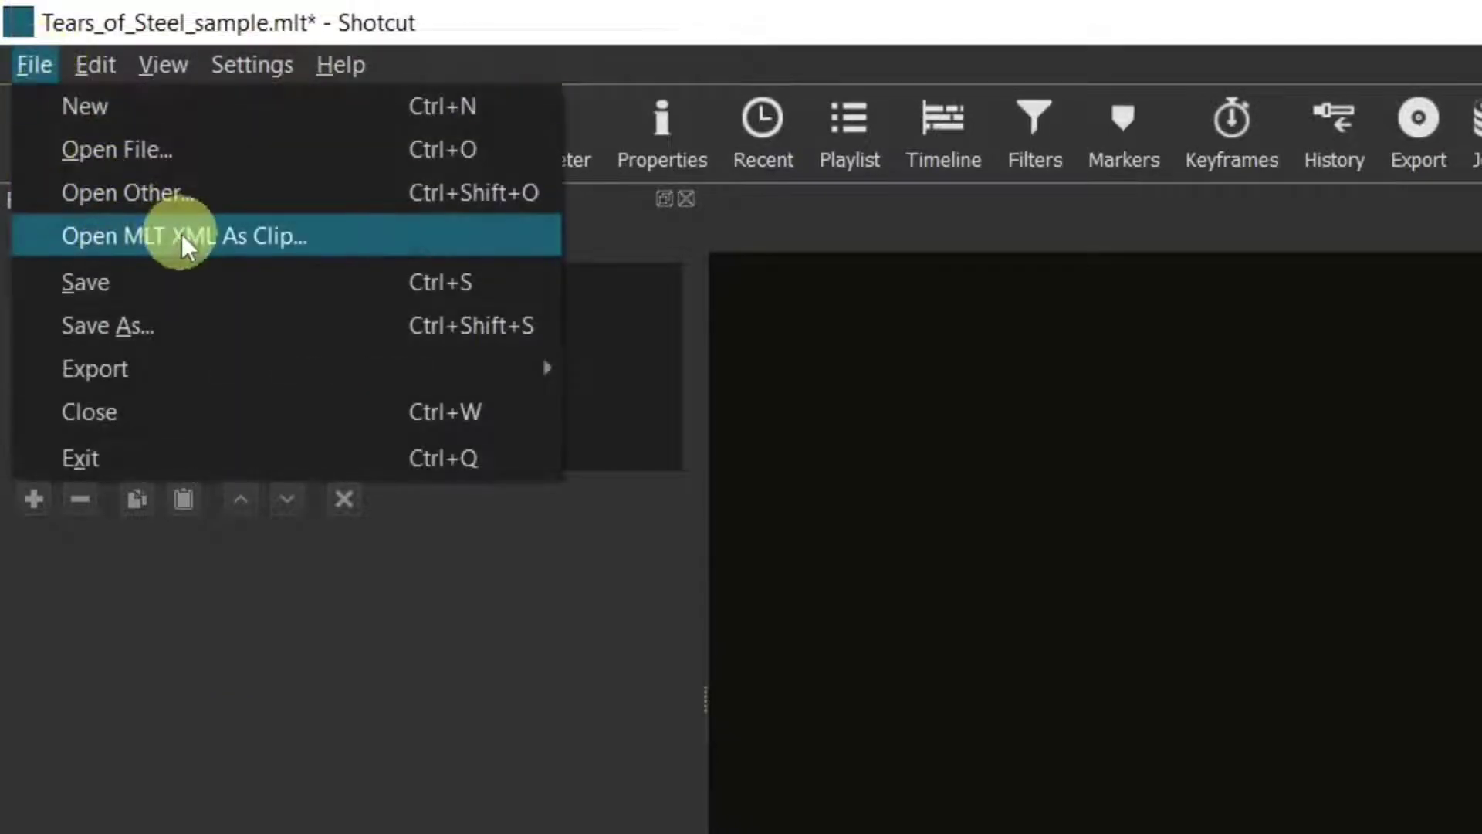
pyautogui.click(340, 234)
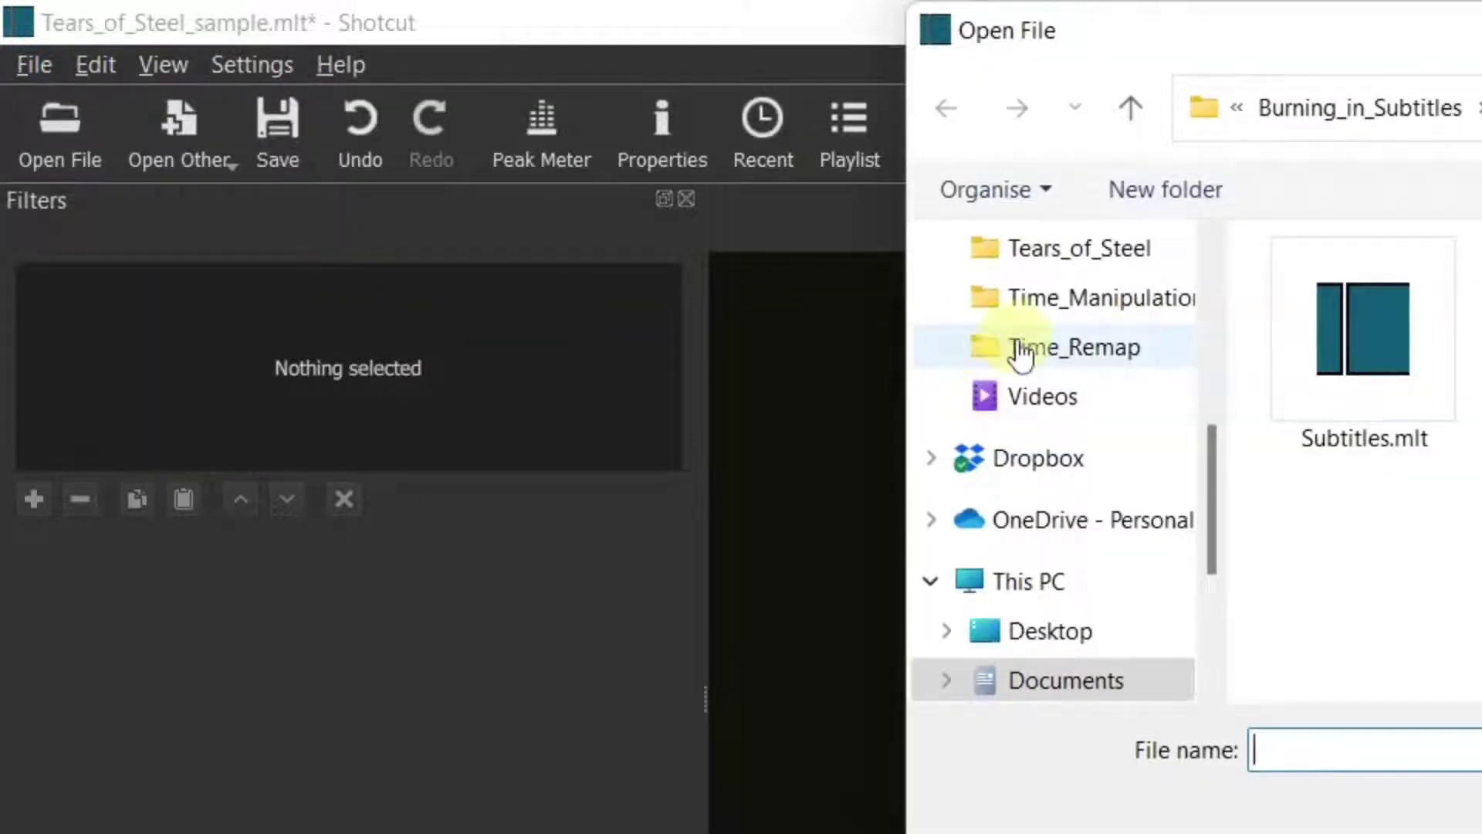
pyautogui.doubleClick(1364, 345)
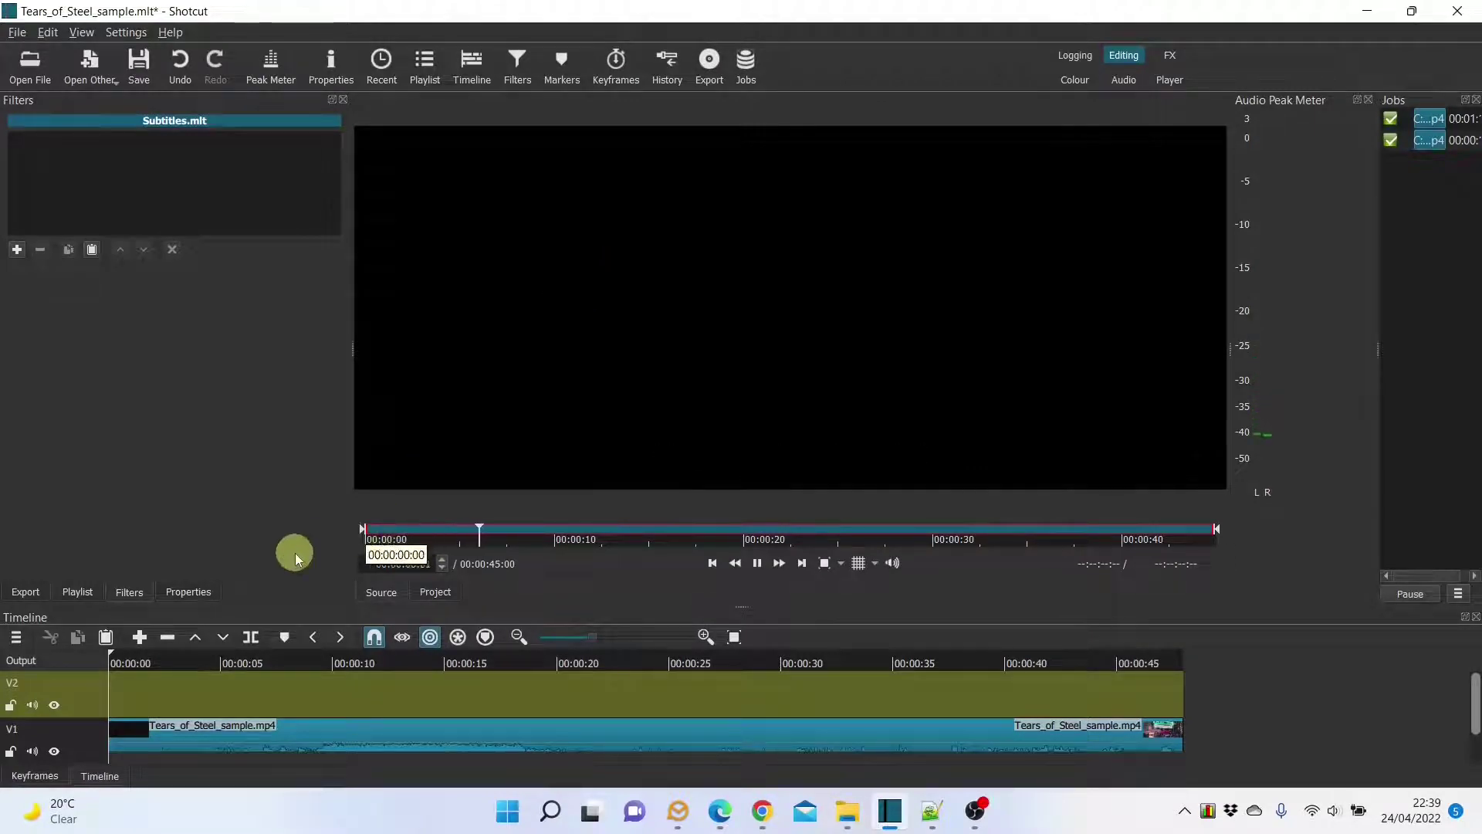
pyautogui.click(140, 638)
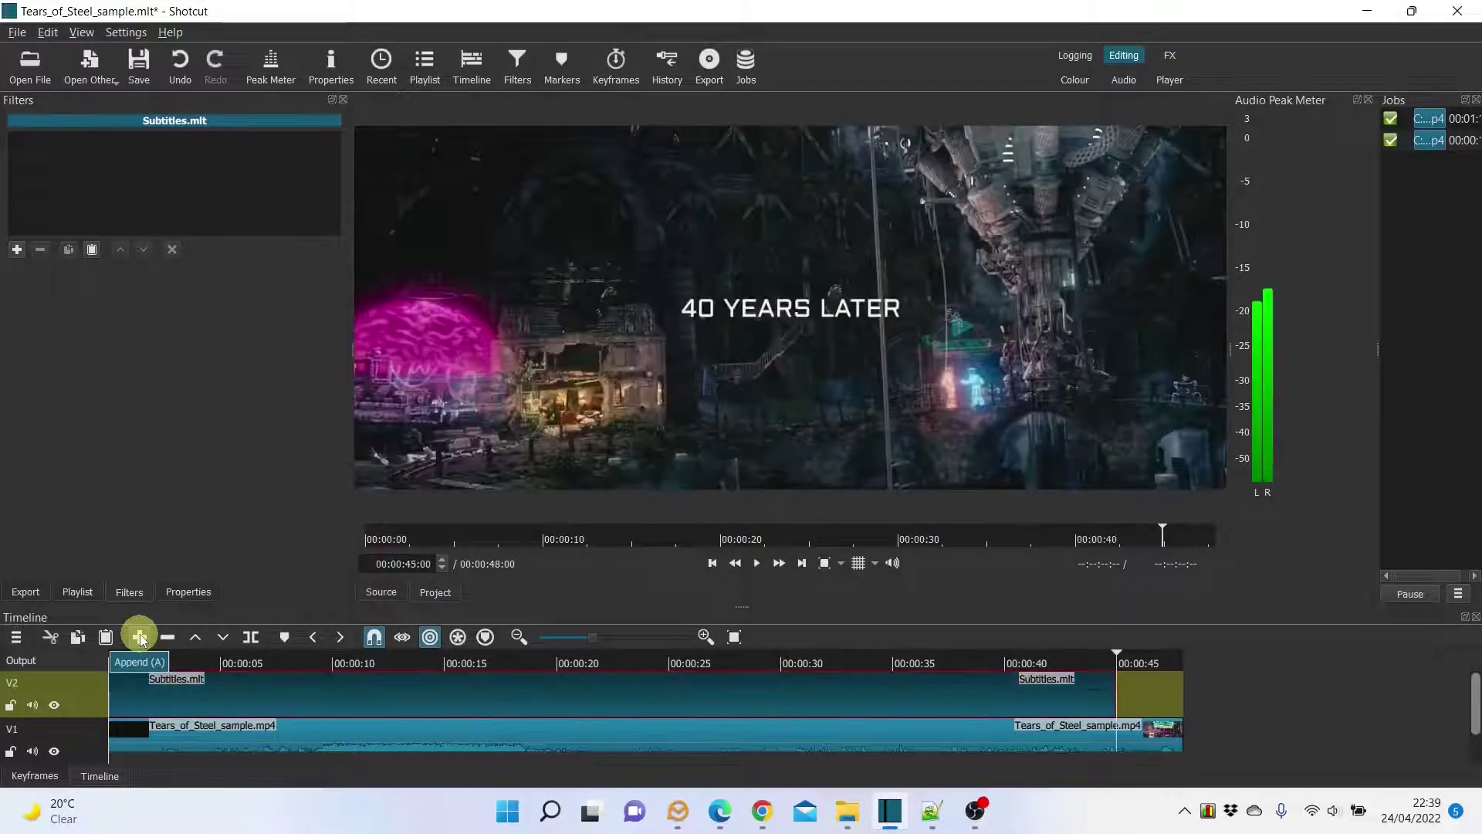
# - Play the project from the beginning to review the subtitles over the Tears of Steel video
pyautogui.click(712, 565)
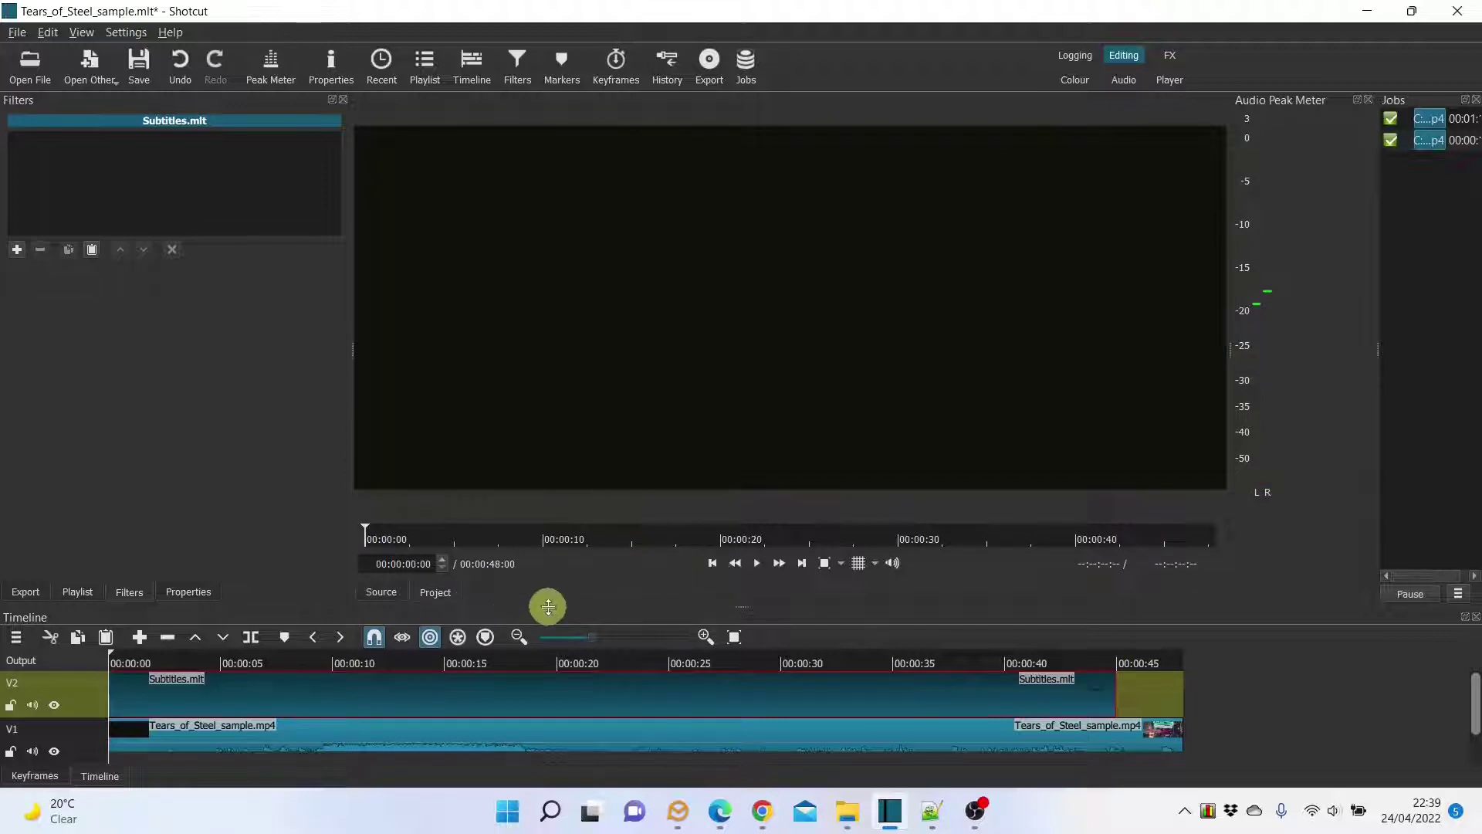
pyautogui.click(758, 565)
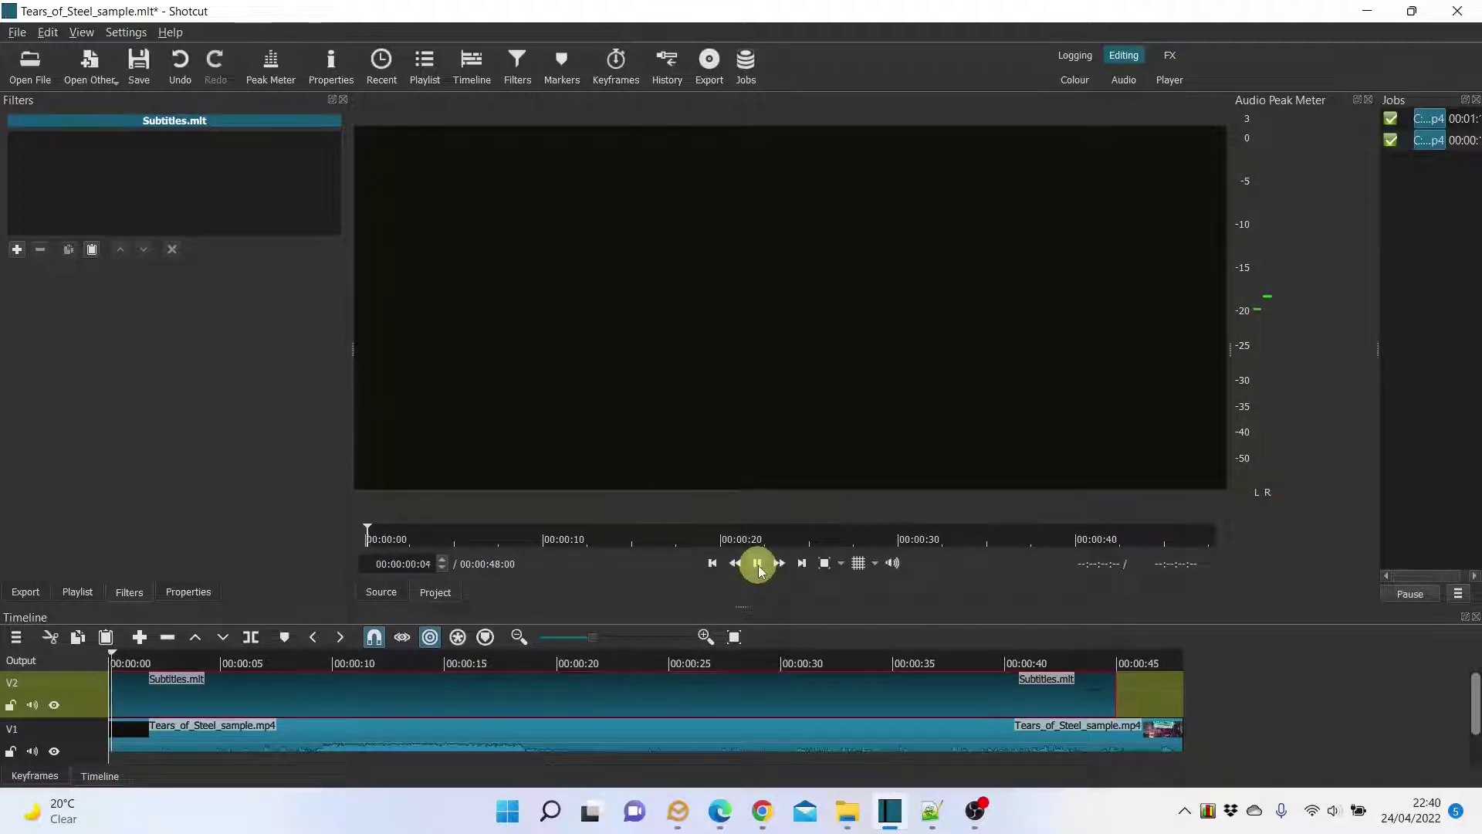